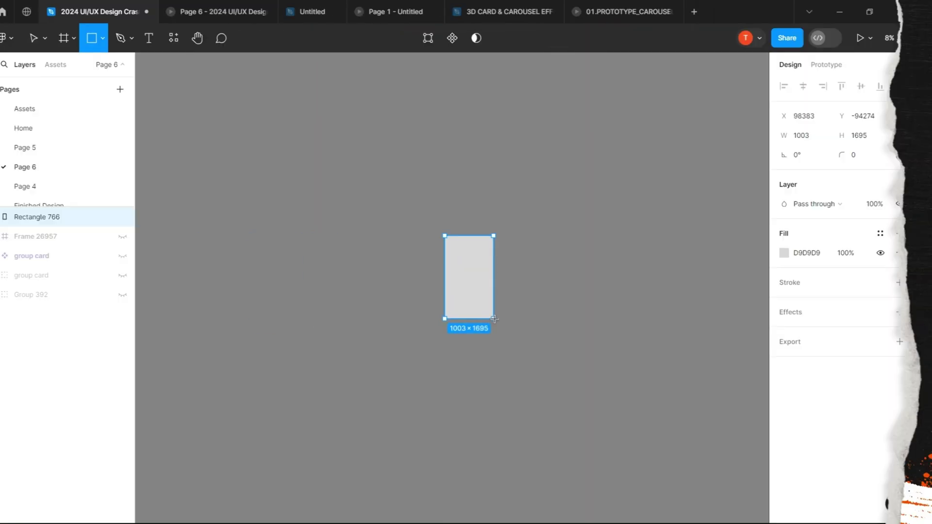
# Set the gray card rectangle's corner radius to 100
pyautogui.scroll(4, 158, 316)
pyautogui.scroll(4, 159, 316)
pyautogui.scroll(-1, 159, 316)
pyautogui.moveTo(864, 158); pyautogui.dragTo(630, 129)
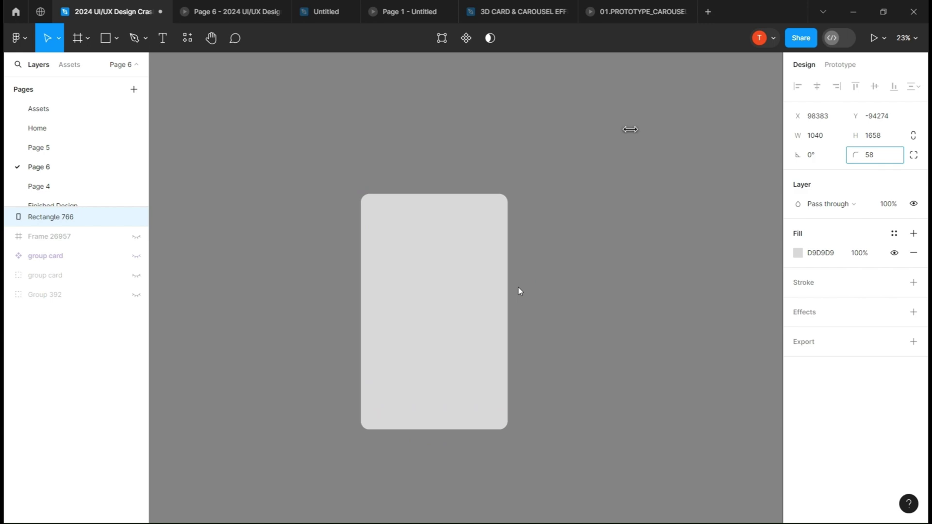
pyautogui.click(872, 156)
pyautogui.write('100')
pyautogui.click(654, 266)
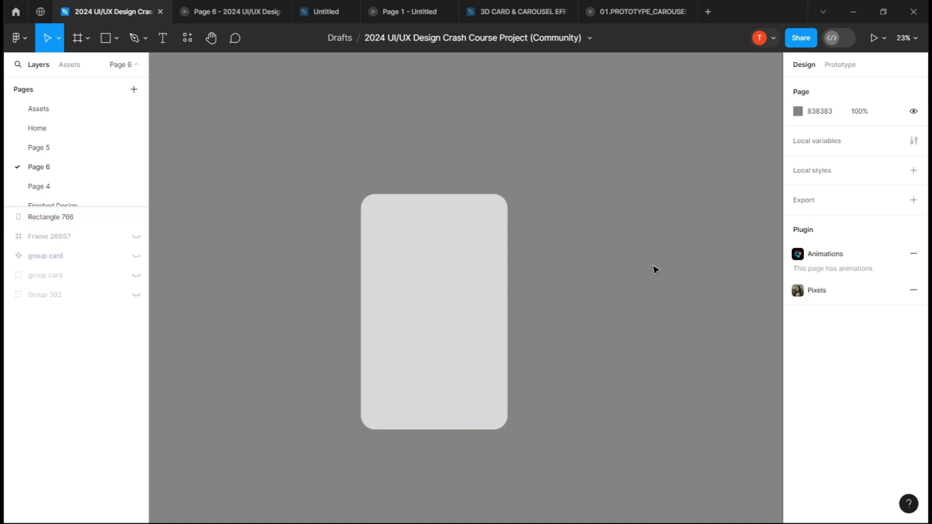
# Duplicate the rounded rectangle twice, placing one copy on each side of the original in a row
pyautogui.scroll(-3, 549, 280)
pyautogui.scroll(1, 549, 282)
pyautogui.click(477, 288)
pyautogui.hotkey('ctrl', 'd')
pyautogui.moveTo(472, 287); pyautogui.dragTo(577, 289)
pyautogui.moveTo(485, 300); pyautogui.dragTo(377, 304)
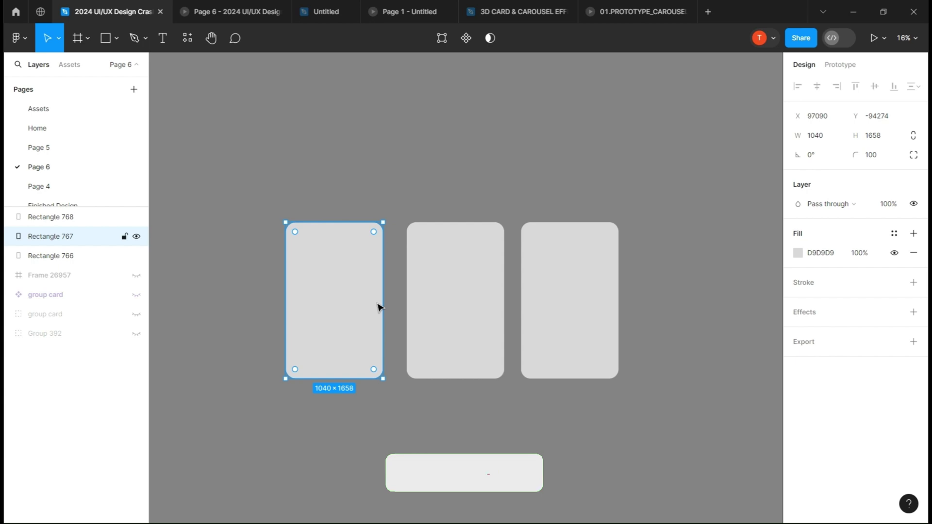
pyautogui.click(425, 297)
pyautogui.click(376, 307)
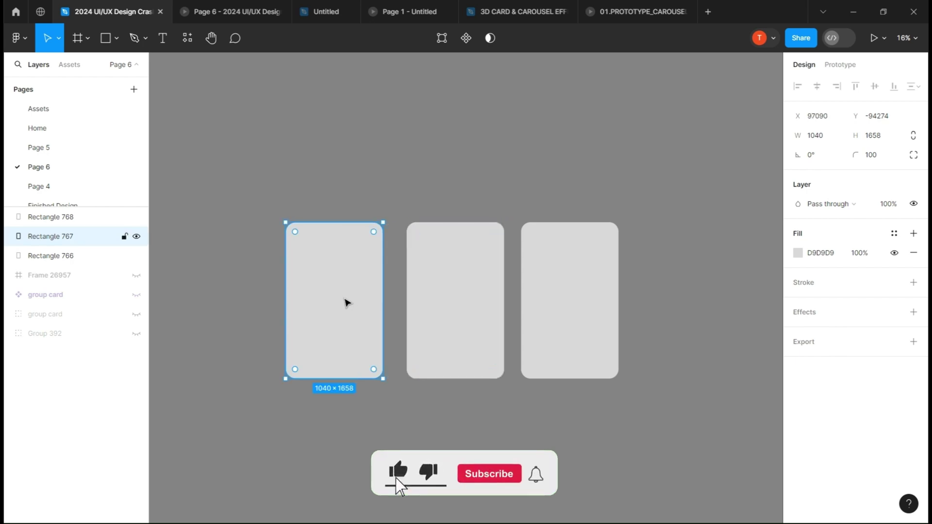
# Fill the middle rectangle with a classical painting image from the Unsplash plugin
pyautogui.click(433, 279)
pyautogui.click(19, 39)
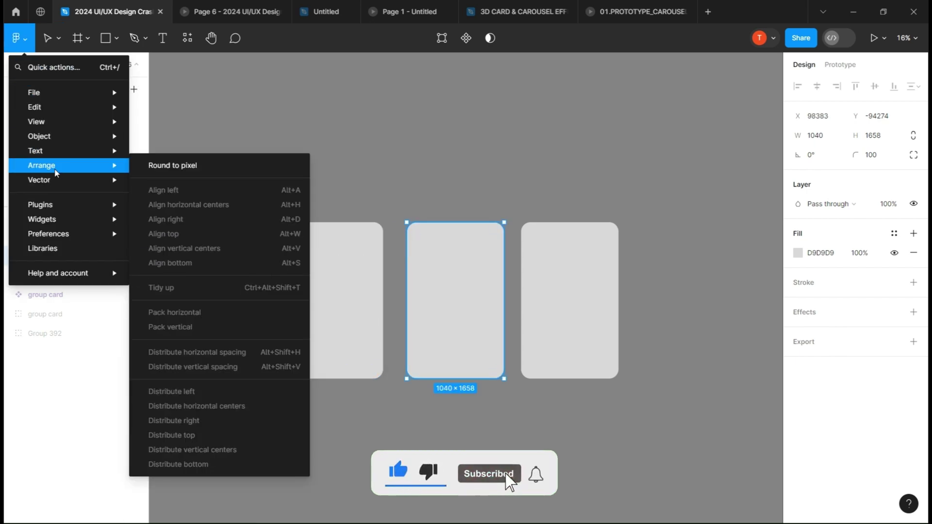
pyautogui.moveTo(99, 208)
pyautogui.click(171, 219)
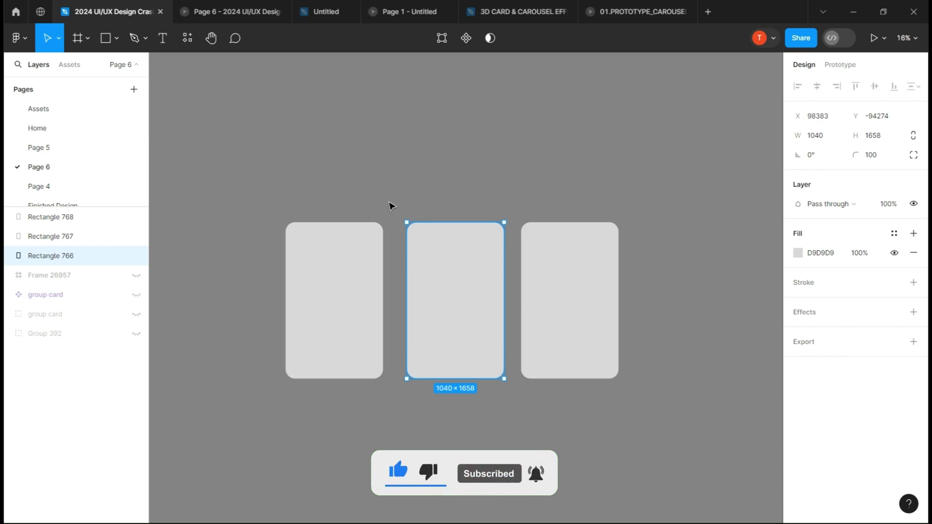
pyautogui.click(270, 214)
pyautogui.click(156, 383)
pyautogui.click(357, 125)
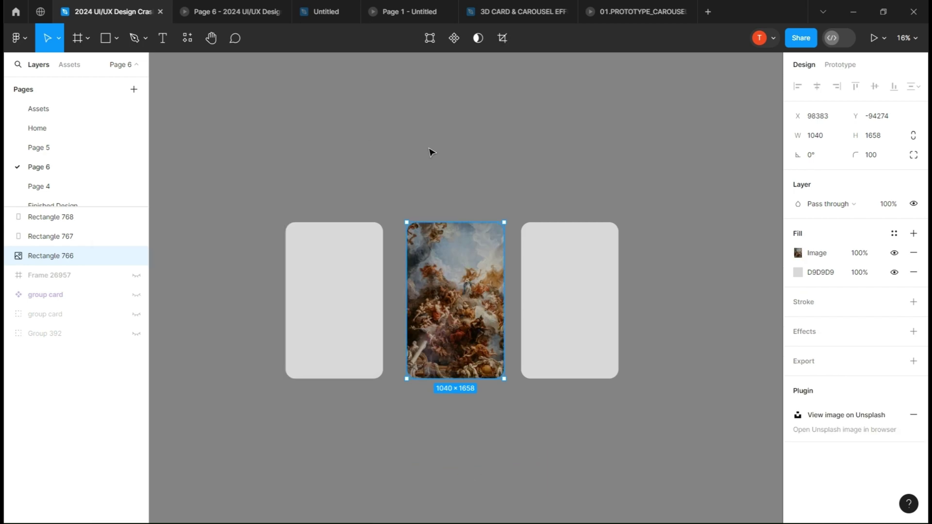
# Show the rulers and add a vertical and a horizontal guide crossing at the left rectangle's center
pyautogui.hscroll(1, 430, 149)
pyautogui.scroll(3, 430, 149)
pyautogui.scroll(-2, 430, 150)
pyautogui.scroll(1, 430, 151)
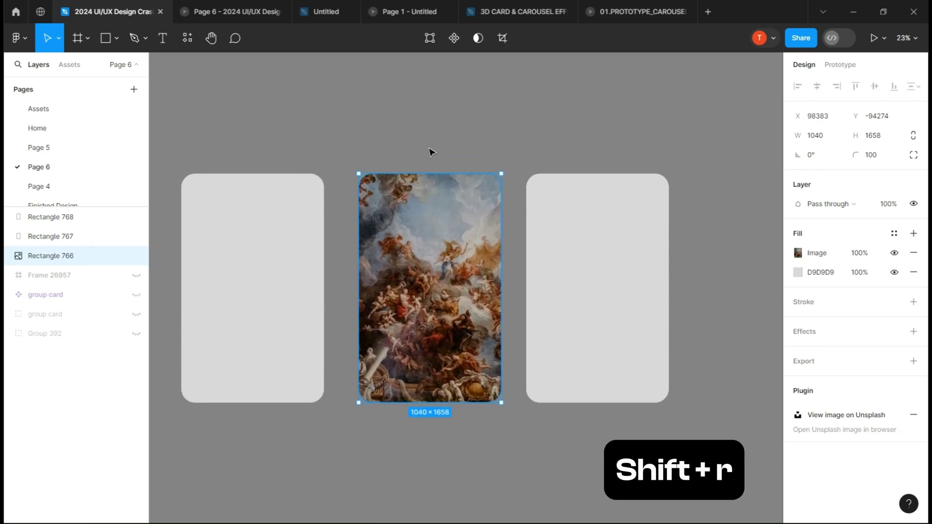
pyautogui.click(305, 227)
pyautogui.scroll(-3, 304, 227)
pyautogui.hscroll(-1, 305, 227)
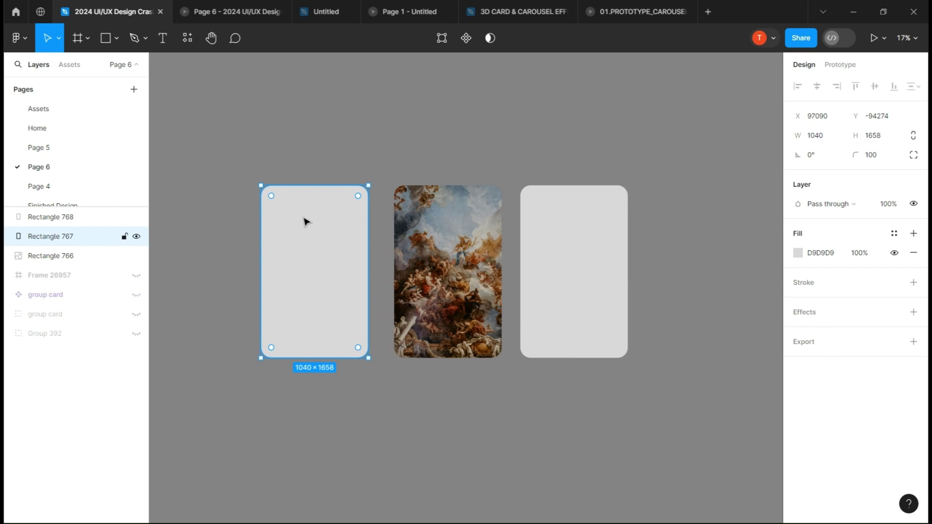
pyautogui.hotkey('shift', 'r')
pyautogui.moveTo(313, 289); pyautogui.dragTo(313, 287)
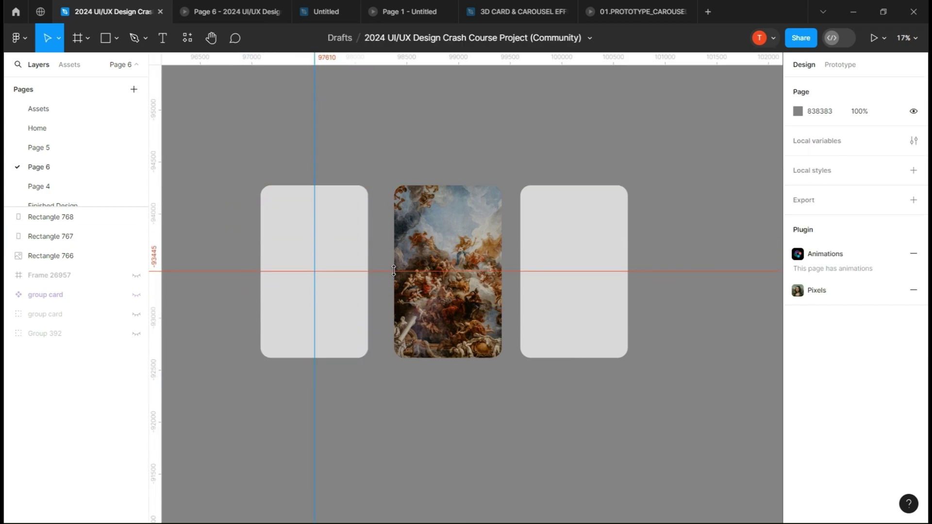
# Draw a 520 × 829 rectangle over the left card's upper-left quarter, from its center to its outer corner
pyautogui.scroll(2, 393, 271)
pyautogui.moveTo(394, 271); pyautogui.dragTo(262, 121)
pyautogui.hscroll(-2, 394, 272)
pyautogui.press('r')
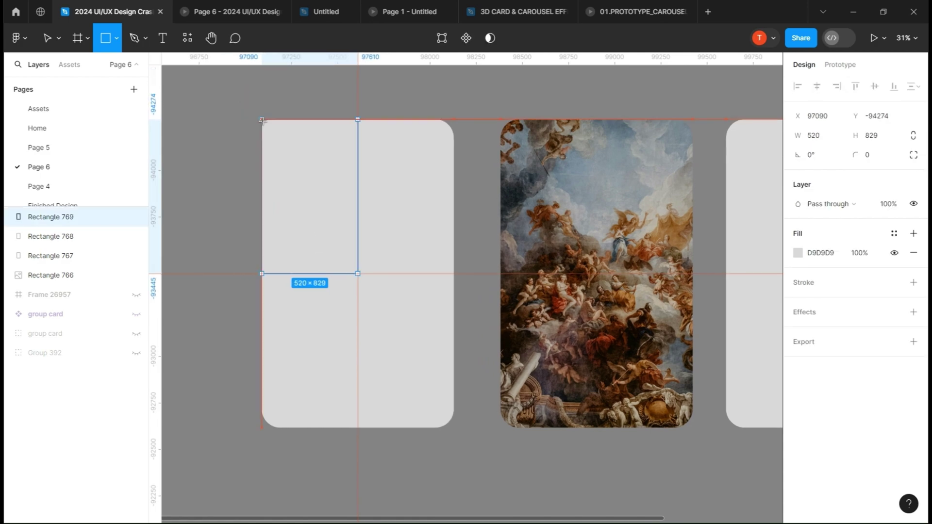
# Fill the quarter rectangle with black and copy it over the left card's other three quarters
pyautogui.click(798, 253)
pyautogui.moveTo(680, 301); pyautogui.dragTo(639, 356)
pyautogui.click(771, 178)
pyautogui.keyDown('alt'); pyautogui.moveTo(302, 247); pyautogui.dragTo(400, 400); pyautogui.keyUp('alt')
pyautogui.keyDown('alt'); pyautogui.moveTo(405, 369); pyautogui.dragTo(310, 369); pyautogui.keyUp('alt')
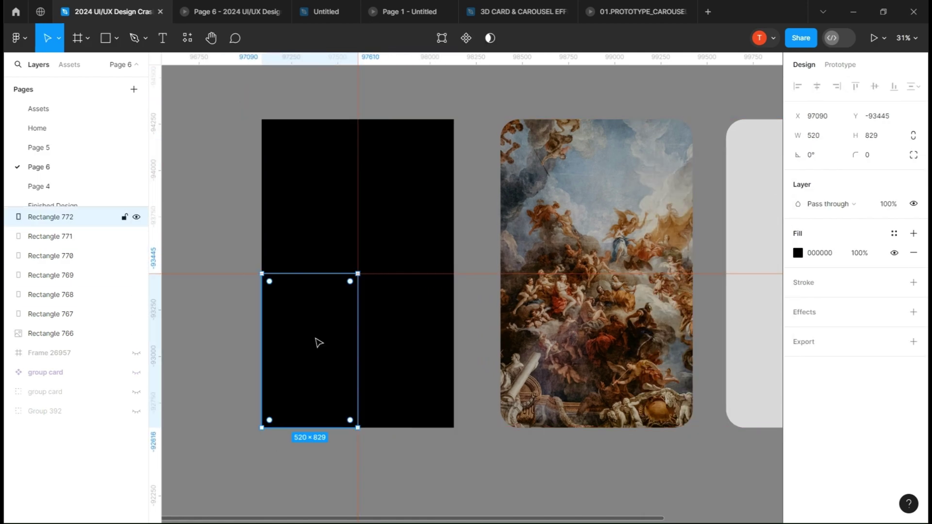
# Round only the outer corner of each of the four black quarter rectangles to a radius of 100
pyautogui.click(310, 213)
pyautogui.click(914, 154)
pyautogui.click(679, 186)
pyautogui.write('100')
pyautogui.click(406, 214)
pyautogui.click(913, 154)
pyautogui.click(745, 184)
pyautogui.write('100')
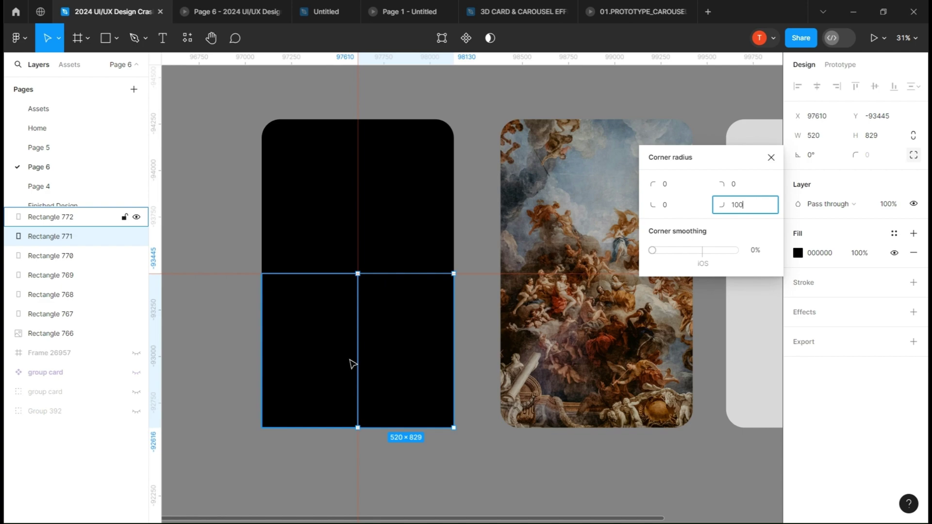
pyautogui.click(349, 360)
pyautogui.click(913, 154)
pyautogui.click(665, 206)
pyautogui.write('100')
pyautogui.click(477, 262)
# Stack the three large card rectangles (766, 767 and 768) by aligning their horizontal centers
pyautogui.click(52, 277)
pyautogui.keyDown('shift'); pyautogui.click(52, 217); pyautogui.keyUp('shift')
pyautogui.click(459, 222)
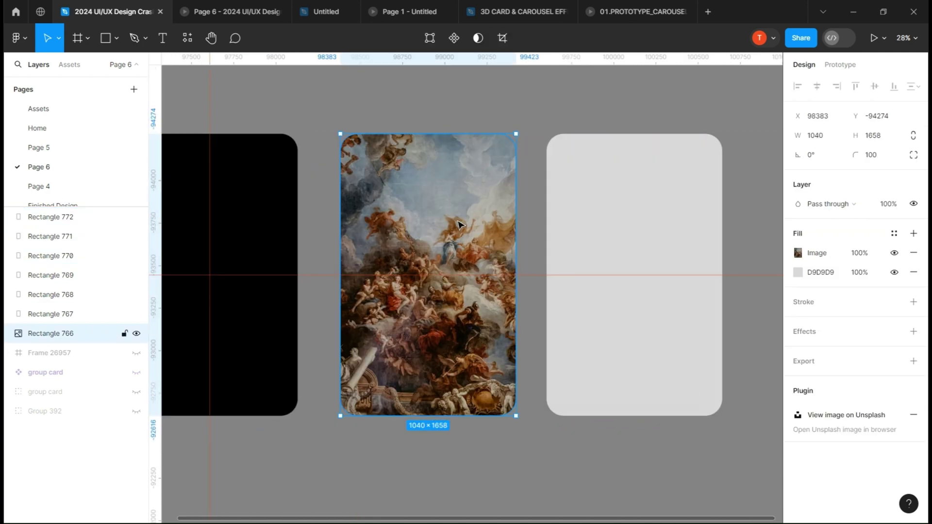
pyautogui.click(73, 320)
pyautogui.keyDown('shift'); pyautogui.click(74, 334); pyautogui.keyUp('shift')
pyautogui.keyDown('shift'); pyautogui.click(75, 295); pyautogui.keyUp('shift')
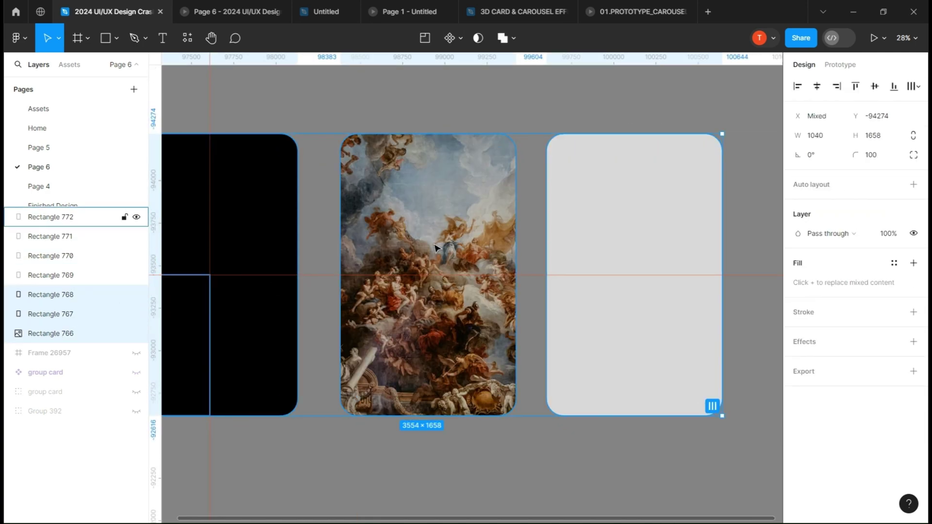
pyautogui.click(818, 87)
# Reorder the layers so the image rectangle sits above Rectangle 767 and below Rectangle 768
pyautogui.click(69, 334)
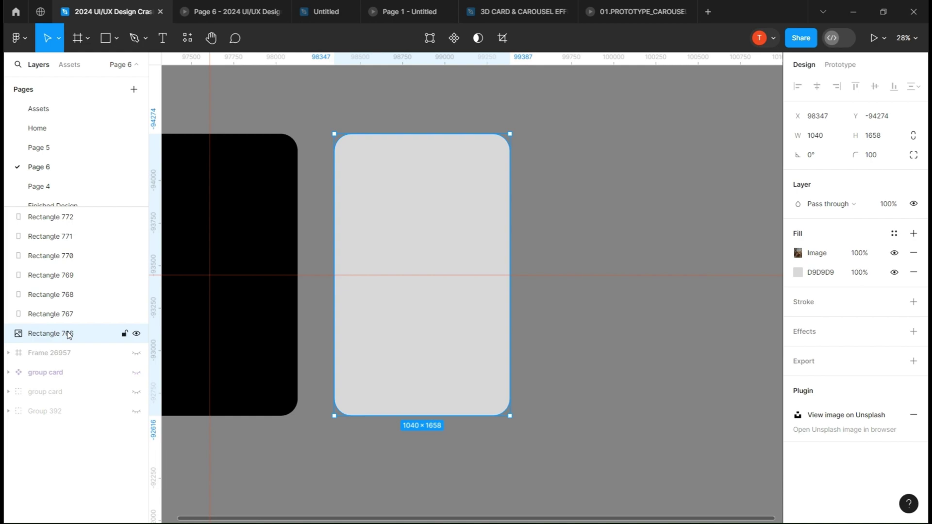
pyautogui.moveTo(65, 296); pyautogui.dragTo(63, 292)
pyautogui.moveTo(63, 328); pyautogui.dragTo(62, 326)
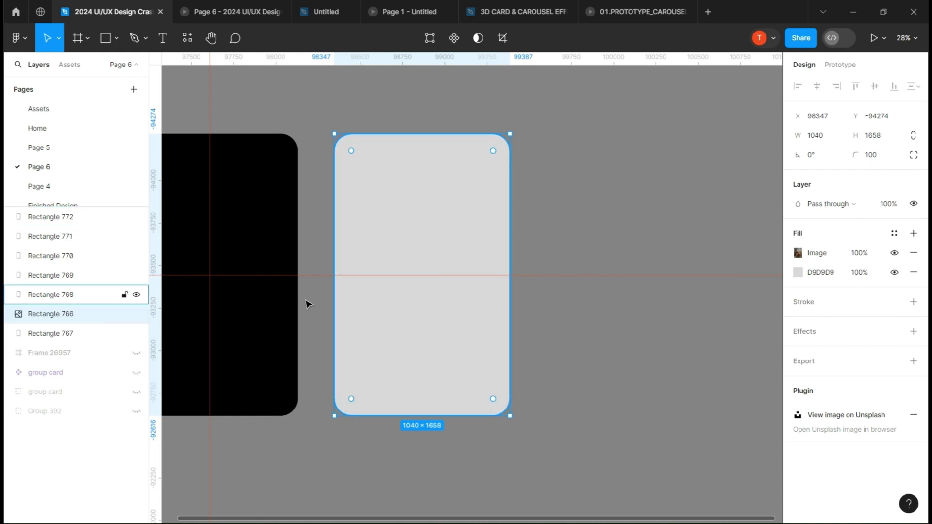
# Replace the gray fill of Rectangle 768 with black at 20% opacity
pyautogui.click(103, 300)
pyautogui.hscroll(-2, 443, 308)
pyautogui.hscroll(1, 443, 308)
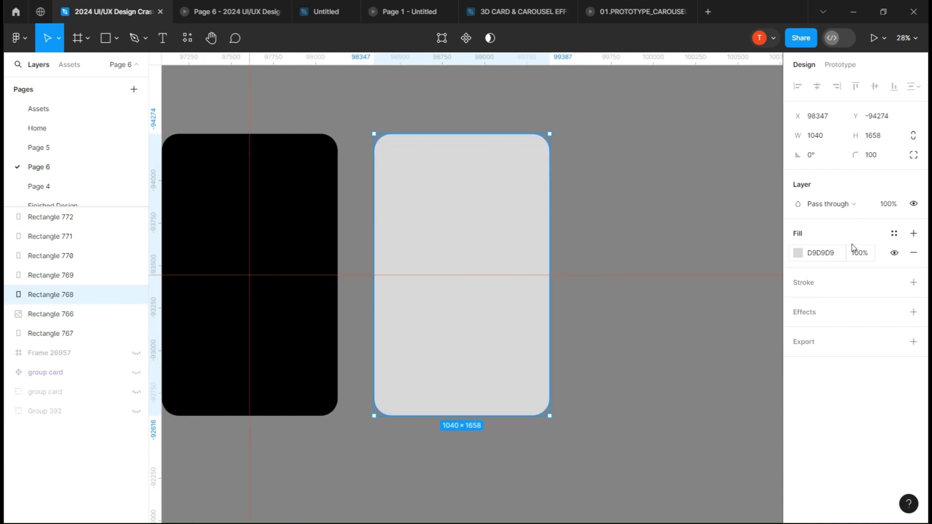
pyautogui.click(913, 233)
pyautogui.click(913, 271)
# Turn the black fill into a radial gradient from solid black at the center to black at 0% at the edge
pyautogui.click(796, 253)
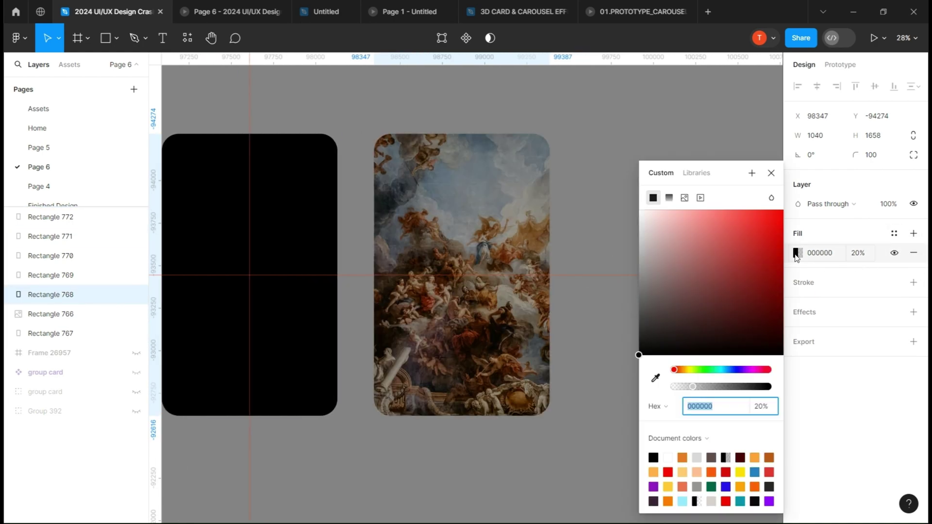
pyautogui.click(669, 198)
pyautogui.click(662, 154)
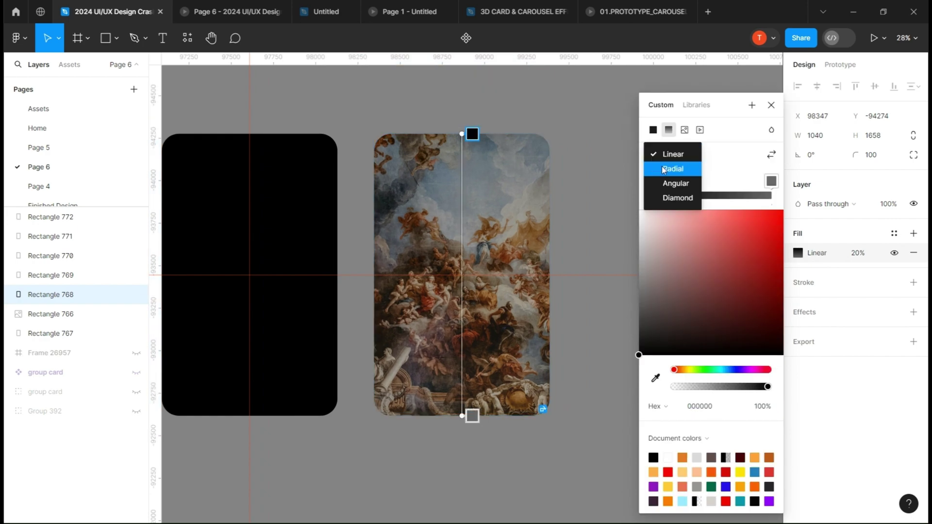
pyautogui.click(672, 169)
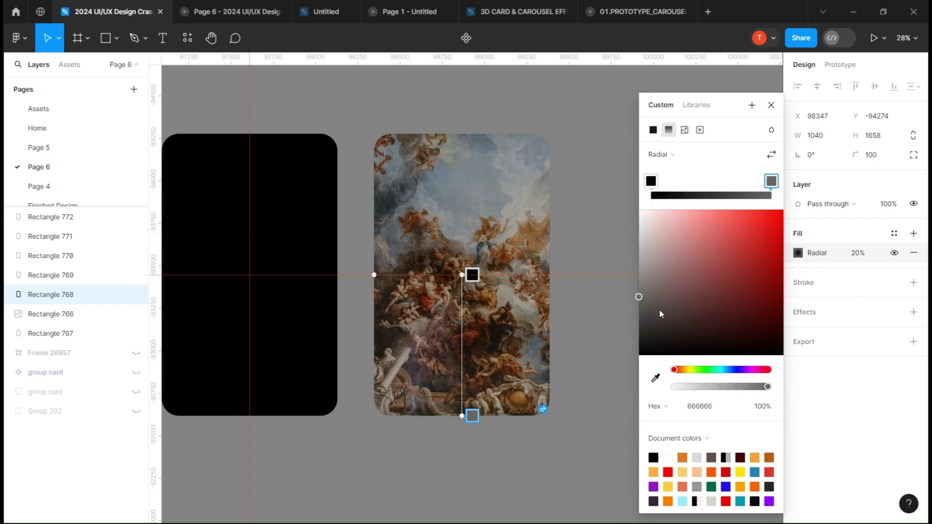
pyautogui.moveTo(660, 313); pyautogui.dragTo(603, 416)
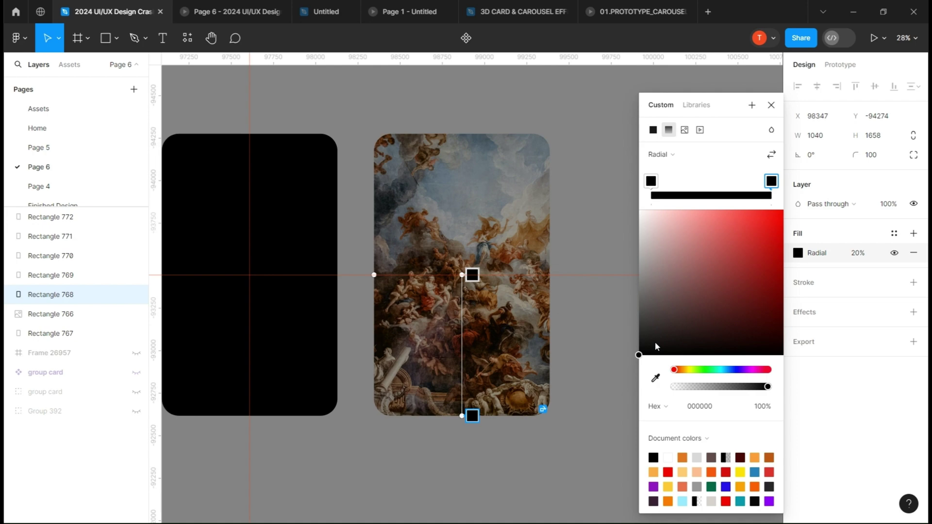
pyautogui.moveTo(721, 387); pyautogui.dragTo(599, 391)
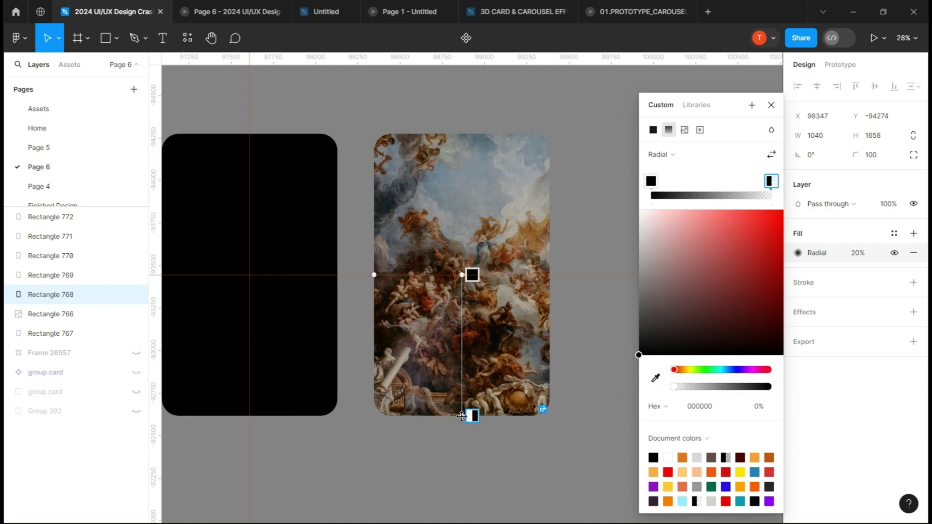
# Set the black radial gradient fill's opacity to 50%
pyautogui.moveTo(462, 417)
pyautogui.mouseDown()
pyautogui.moveTo(468, 320)
pyautogui.moveTo(462, 416)
pyautogui.mouseUp()
pyautogui.click(857, 253)
pyautogui.write('50')
pyautogui.click(712, 309)
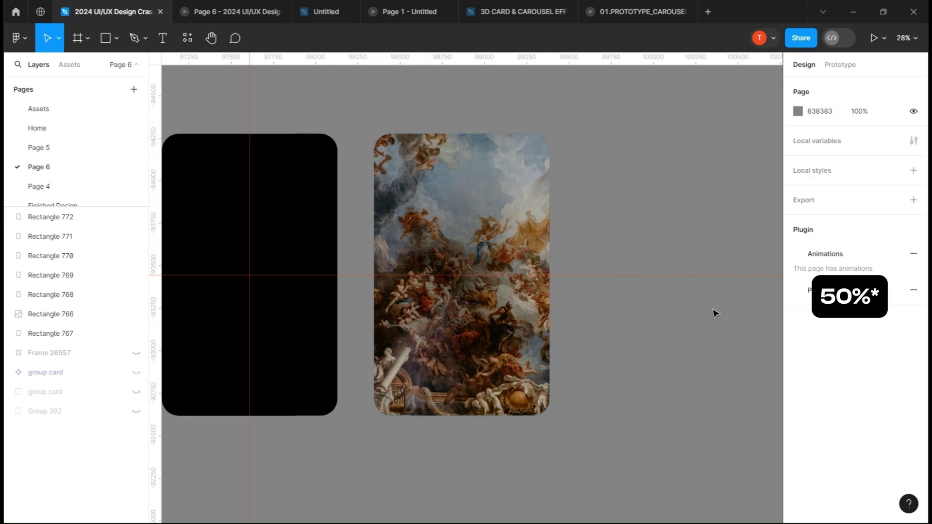
# Duplicate Rectangle 768's radial fill and recolor the lower copy's stops to FFFFFF at 100% and FFFFFF at 0%
pyautogui.click(71, 300)
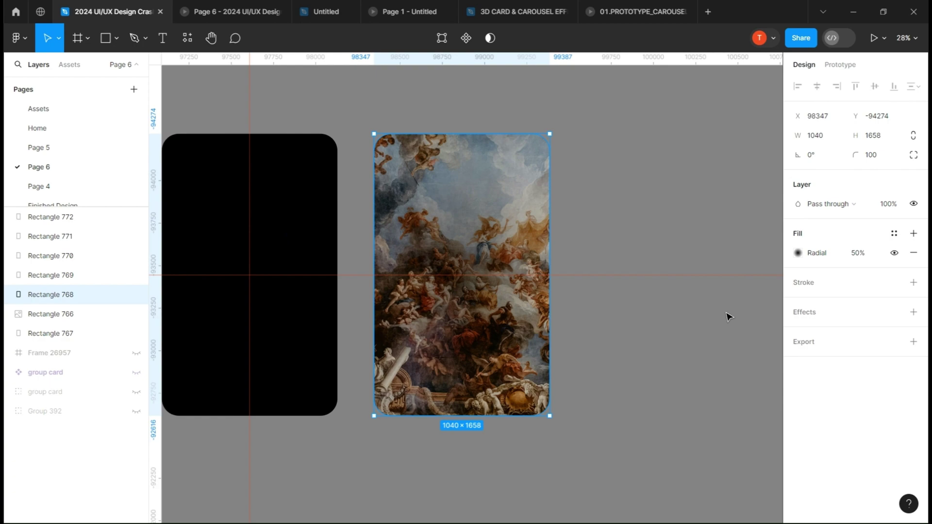
pyautogui.click(787, 255)
pyautogui.hotkey('ctrl', 'c')
pyautogui.hotkey('ctrl', 'v')
pyautogui.click(802, 274)
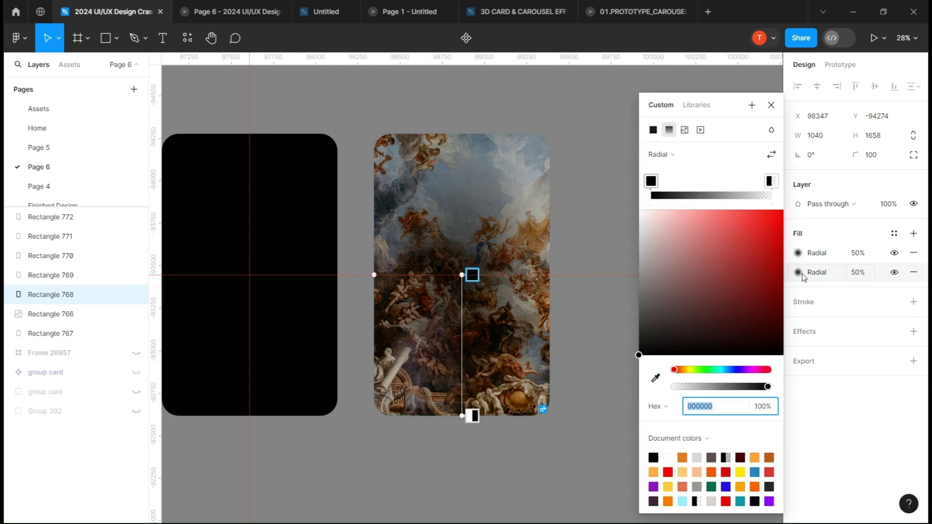
pyautogui.moveTo(656, 247); pyautogui.dragTo(573, 195)
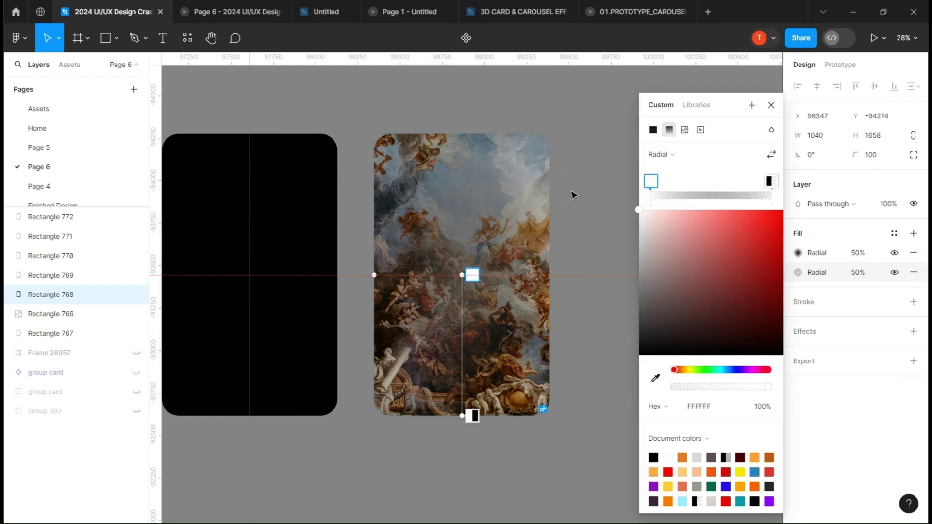
pyautogui.click(776, 184)
pyautogui.moveTo(650, 280); pyautogui.dragTo(621, 197)
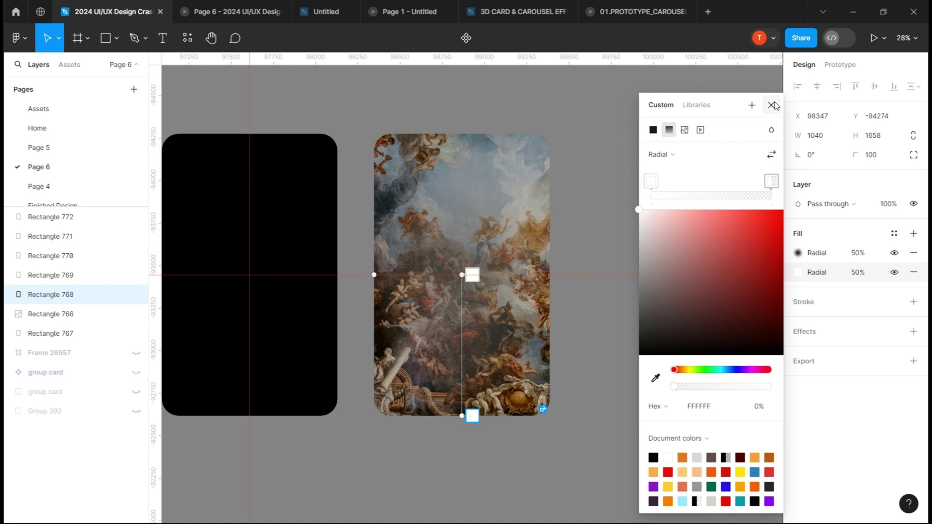
pyautogui.click(773, 105)
# Toggle the black and white radial fills to compare their effect, leaving both fills hidden
pyautogui.click(894, 273)
pyautogui.click(894, 255)
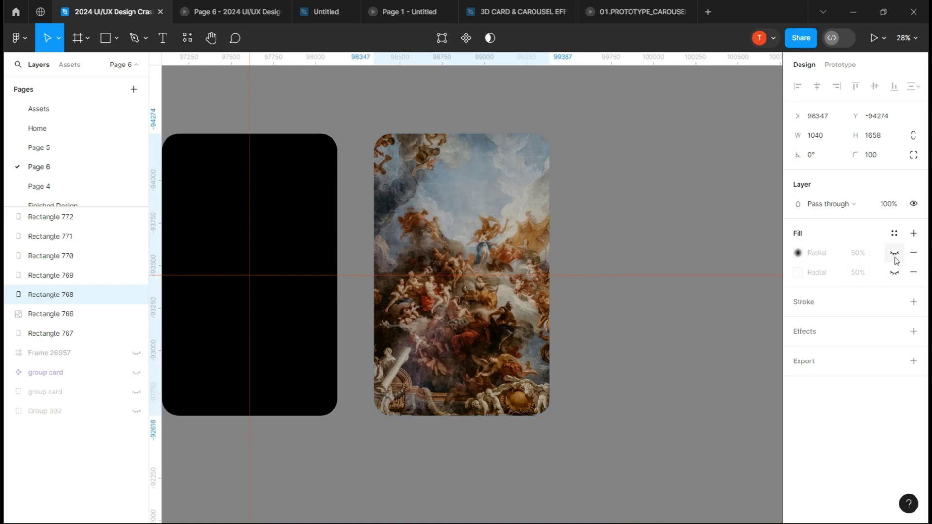
pyautogui.click(894, 256)
pyautogui.click(894, 274)
pyautogui.click(894, 273)
pyautogui.click(893, 256)
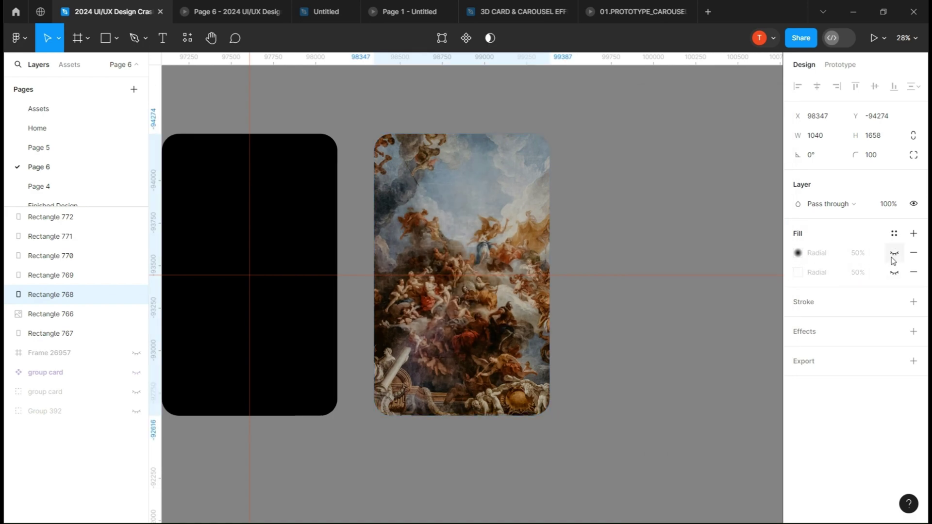
# Rename Rectangle 768 to light, Rectangle 766 to image and Rectangle 767 to bg
pyautogui.doubleClick(50, 297)
pyautogui.write('light')
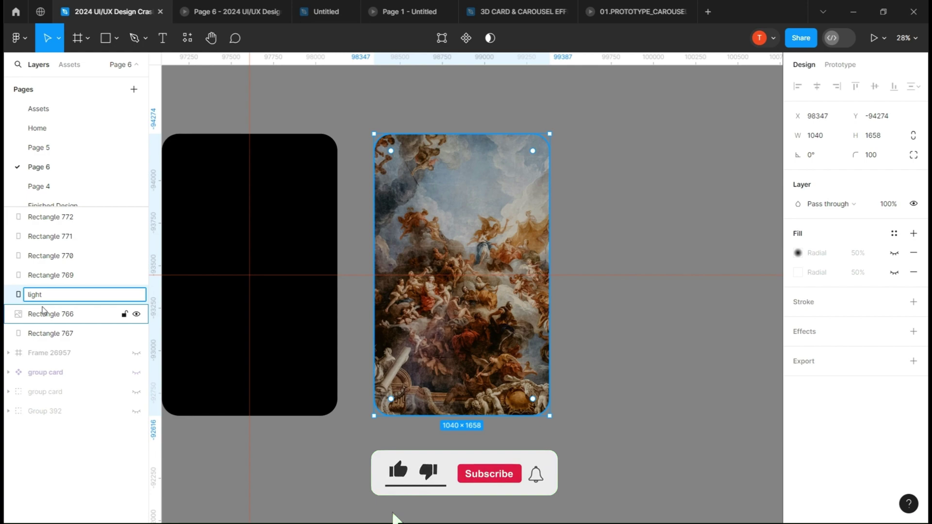
pyautogui.click(43, 314)
pyautogui.doubleClick(43, 314)
pyautogui.write('l')
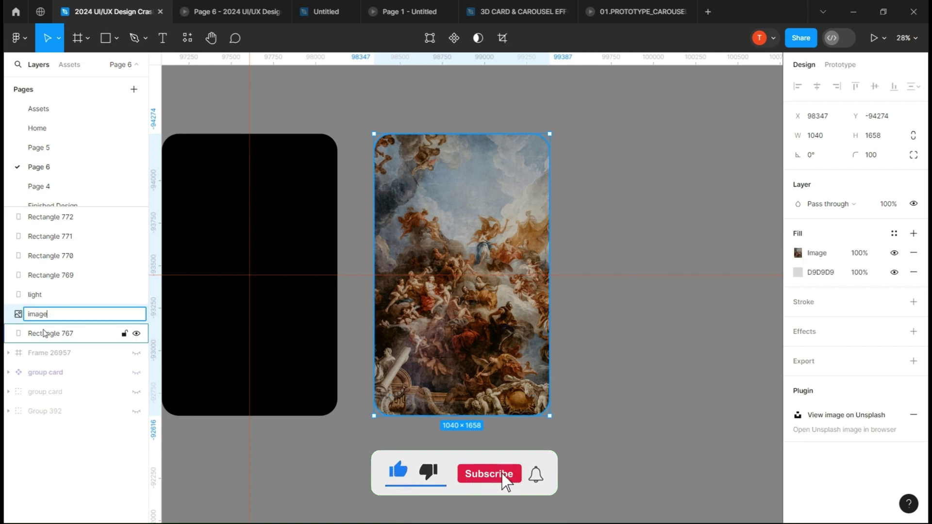
pyautogui.click(44, 333)
pyautogui.doubleClick(59, 335)
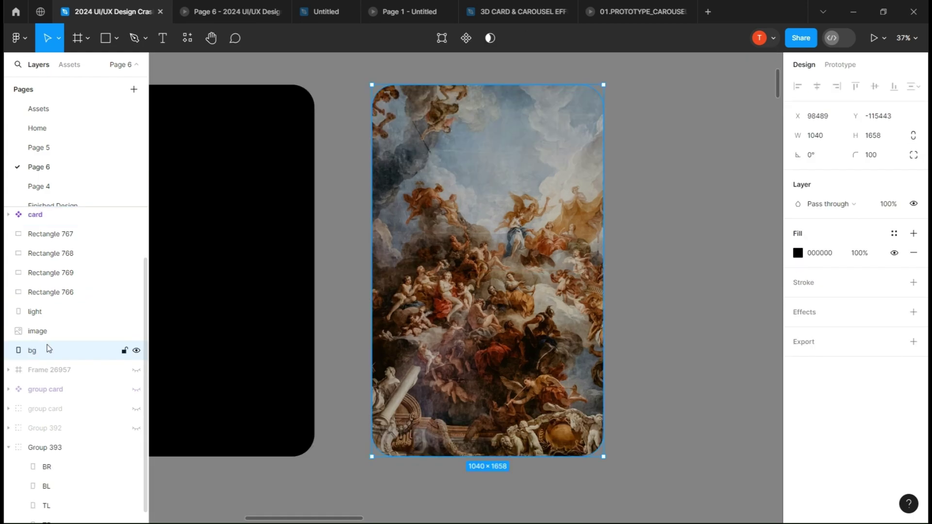
# Set the bg rectangle's fill to the dark blue 2A3645
pyautogui.click(797, 253)
pyautogui.moveTo(715, 372); pyautogui.dragTo(730, 373)
pyautogui.moveTo(693, 314); pyautogui.dragTo(685, 319)
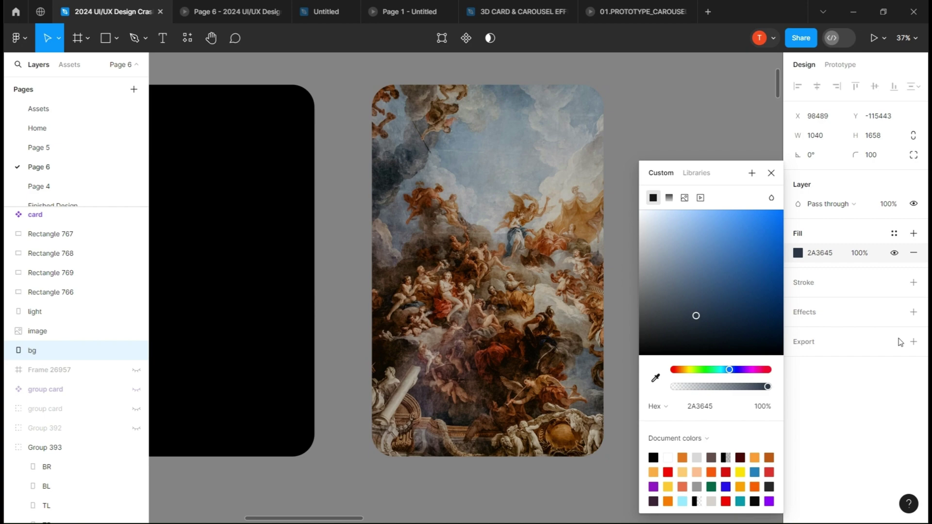
# Add a Layer blur effect to the bg rectangle
pyautogui.click(913, 312)
pyautogui.click(827, 332)
pyautogui.click(838, 344)
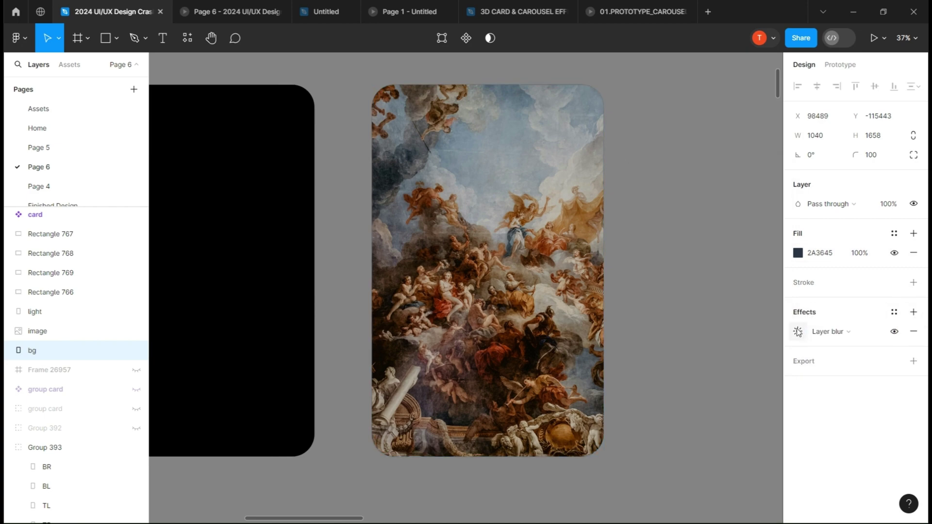
# Open the bg rectangle's Layer blur settings and set the light rectangle's blend mode to Soft light
pyautogui.click(797, 331)
pyautogui.click(644, 397)
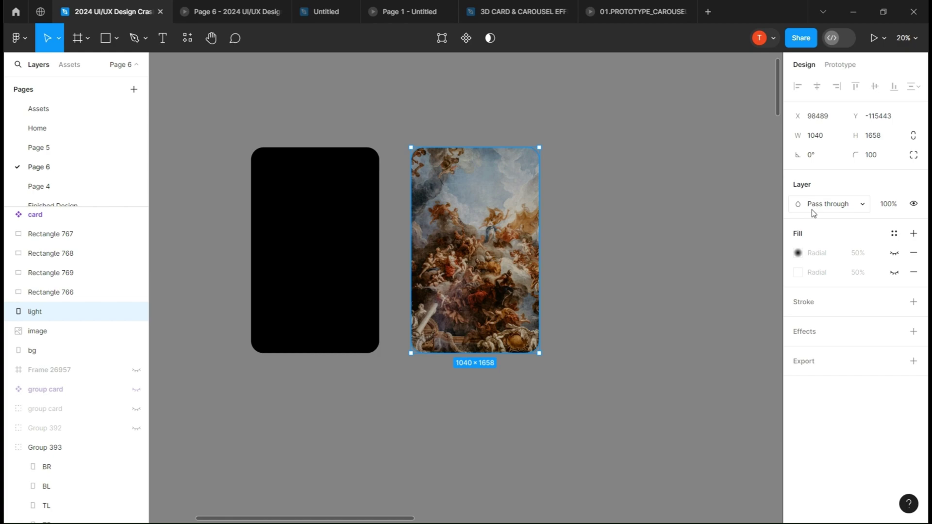
pyautogui.click(827, 207)
pyautogui.click(822, 384)
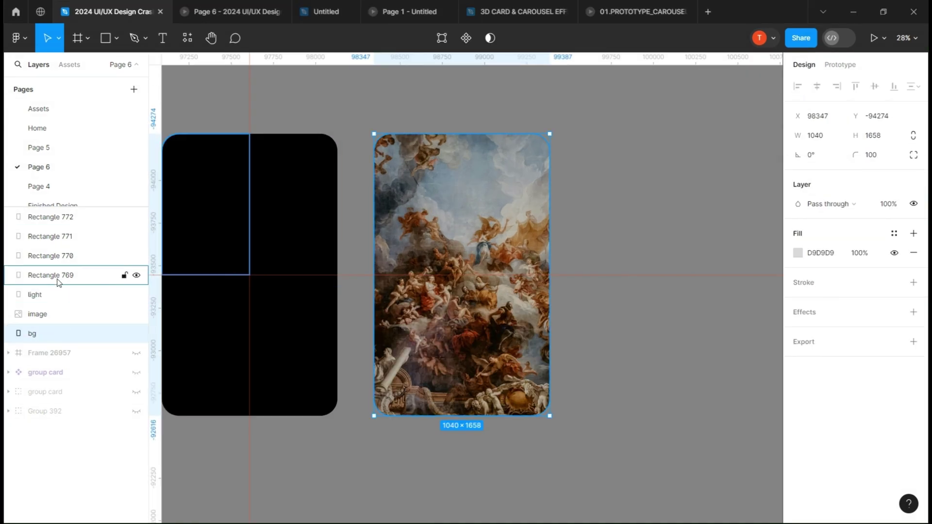
# Group the light, image and bg layers and name the group card
pyautogui.doubleClick(44, 294)
pyautogui.write('card')
pyautogui.click(35, 275)
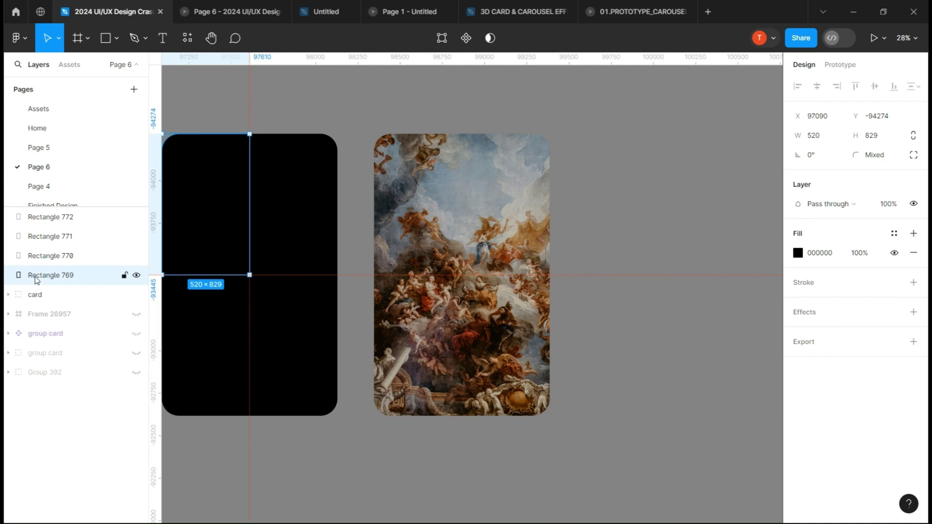
# Rename Rectangle 769 to TR, Rectangle 770 to TL, Rectangle 771 to BL and Rectangle 772 to BR
pyautogui.doubleClick(35, 277)
pyautogui.write('TR')
pyautogui.doubleClick(45, 257)
pyautogui.write('TL')
pyautogui.doubleClick(40, 237)
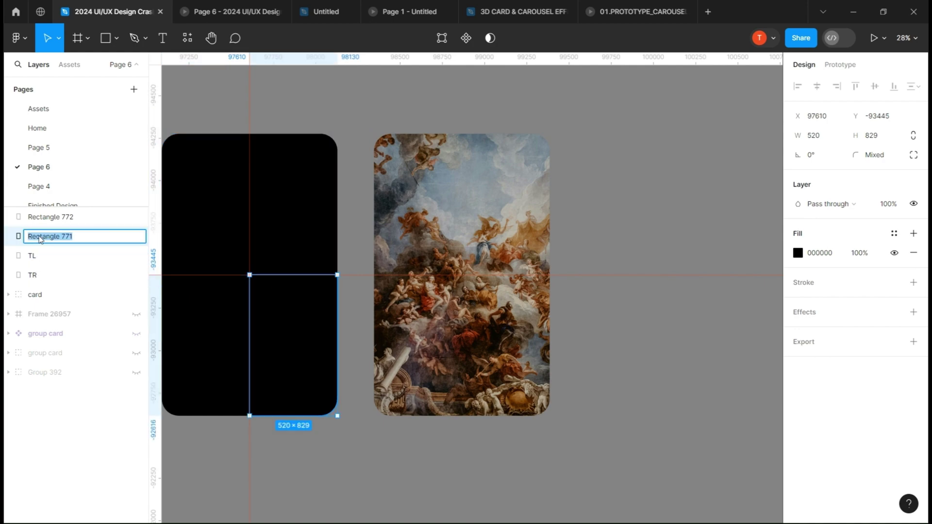
pyautogui.write('BL')
pyautogui.click(40, 256)
pyautogui.doubleClick(43, 218)
pyautogui.write('BR')
# Group the card group with the BR, BL, TL and TR rectangles and name the new group card
pyautogui.click(42, 295)
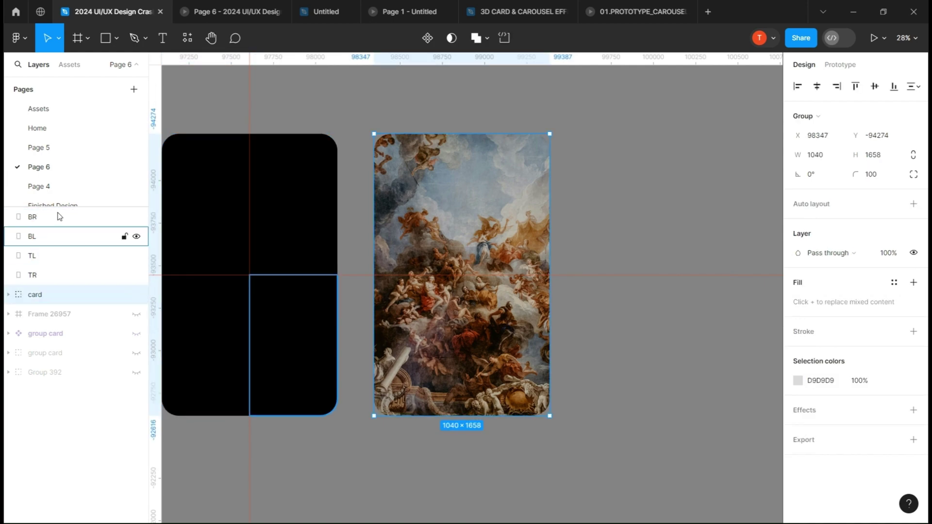
pyautogui.keyDown('shift'); pyautogui.click(48, 218); pyautogui.keyUp('shift')
pyautogui.hotkey('ctrl', 'g')
pyautogui.doubleClick(41, 218)
# Move the BR, BL, TL and TR rectangles onto the image card and set their layer opacity to 0%
pyautogui.click(7, 218)
pyautogui.click(46, 236)
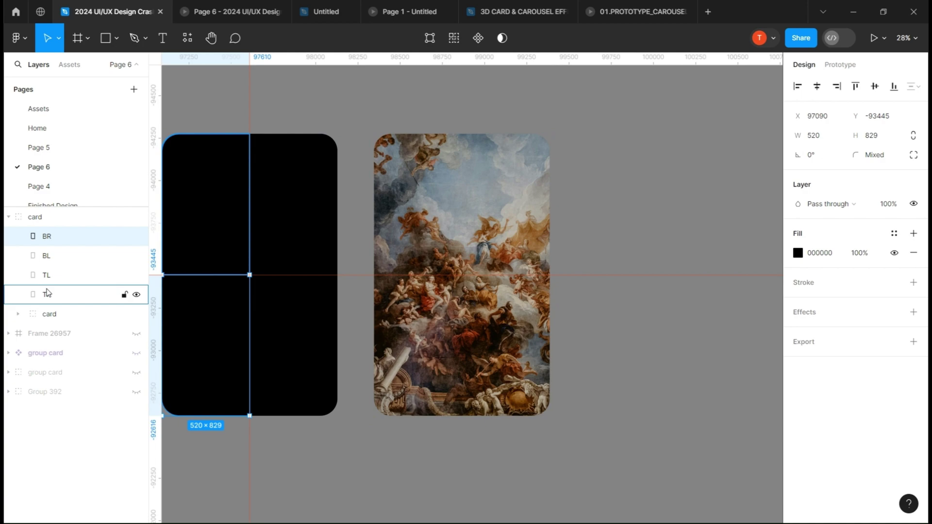
pyautogui.keyDown('shift'); pyautogui.click(46, 293); pyautogui.keyUp('shift')
pyautogui.moveTo(294, 253); pyautogui.dragTo(506, 273)
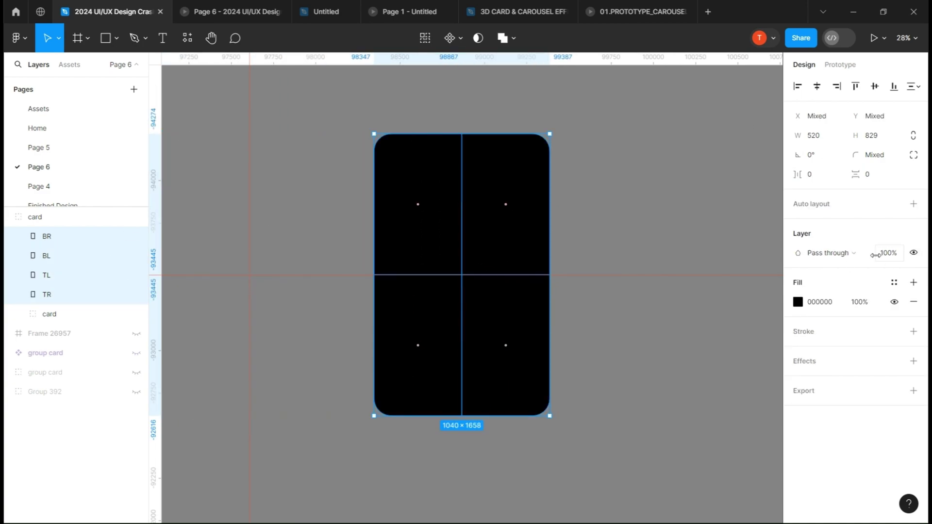
pyautogui.moveTo(875, 255); pyautogui.dragTo(843, 270)
pyautogui.click(284, 294)
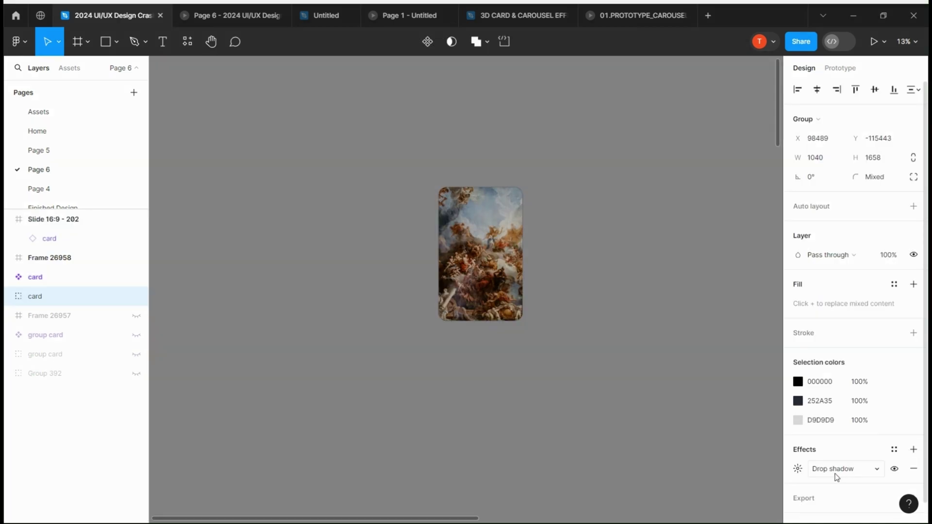
# Set the card group's drop shadow to an X offset of 11 and a blur of 11
pyautogui.click(797, 468)
pyautogui.click(686, 431)
pyautogui.write('11')
pyautogui.click(638, 291)
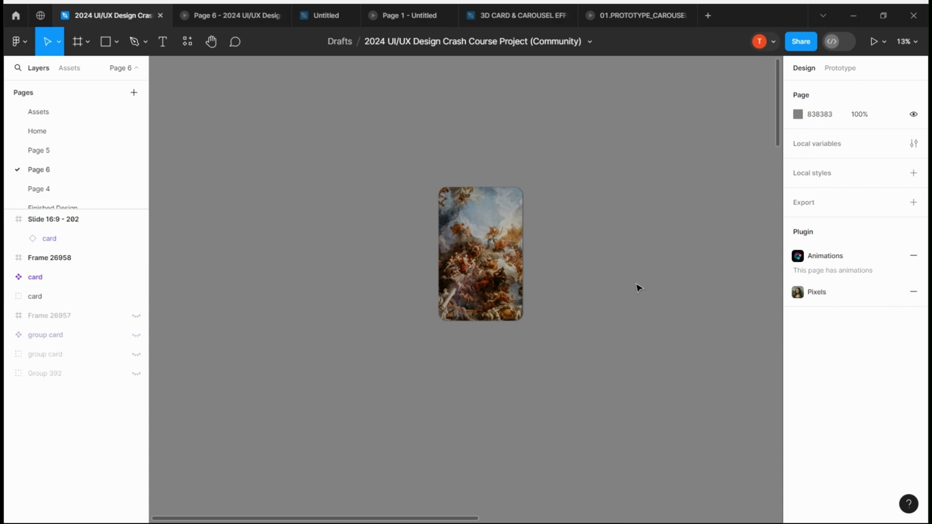
# Add a second drop shadow to the card group with X -11, Y 4, blur 11 and 25% black
pyautogui.click(80, 298)
pyautogui.click(787, 471)
pyautogui.click(798, 469)
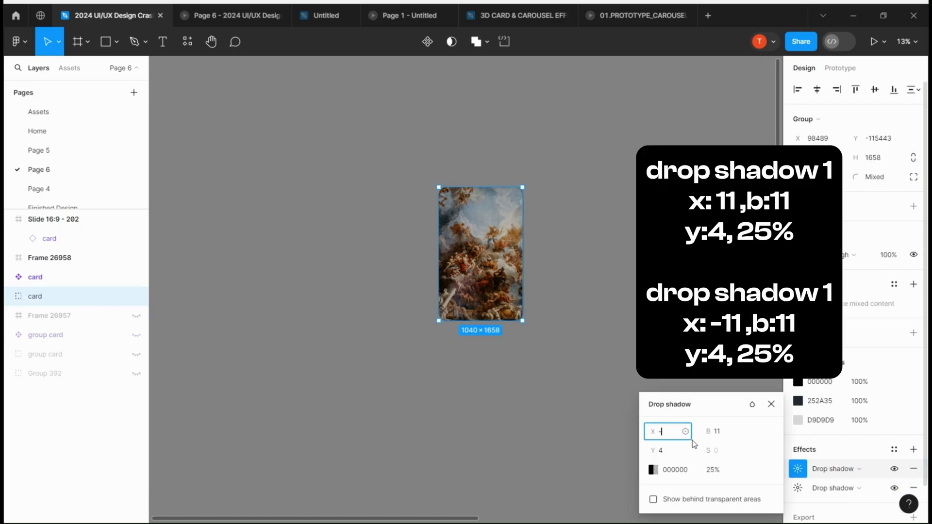
pyautogui.click(771, 404)
pyautogui.click(668, 457)
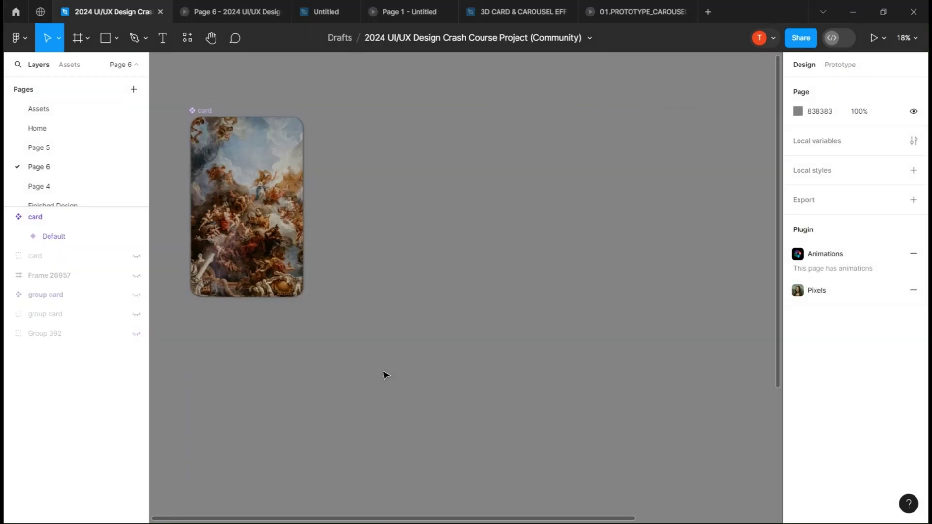
# Add a variant to the card component, place it beside the Default variant and name it TR
pyautogui.scroll(2, 385, 374)
pyautogui.click(294, 322)
pyautogui.click(247, 355)
pyautogui.moveTo(253, 291); pyautogui.dragTo(428, 295)
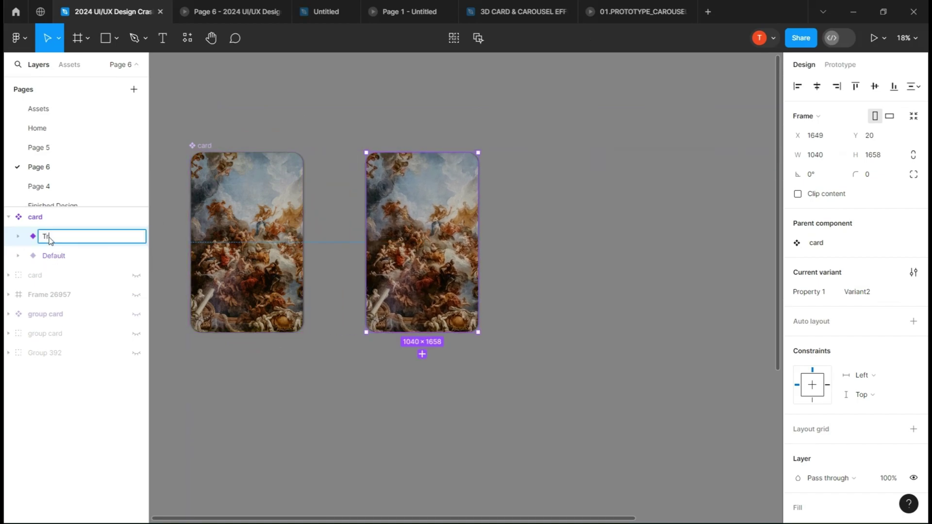
pyautogui.click(190, 413)
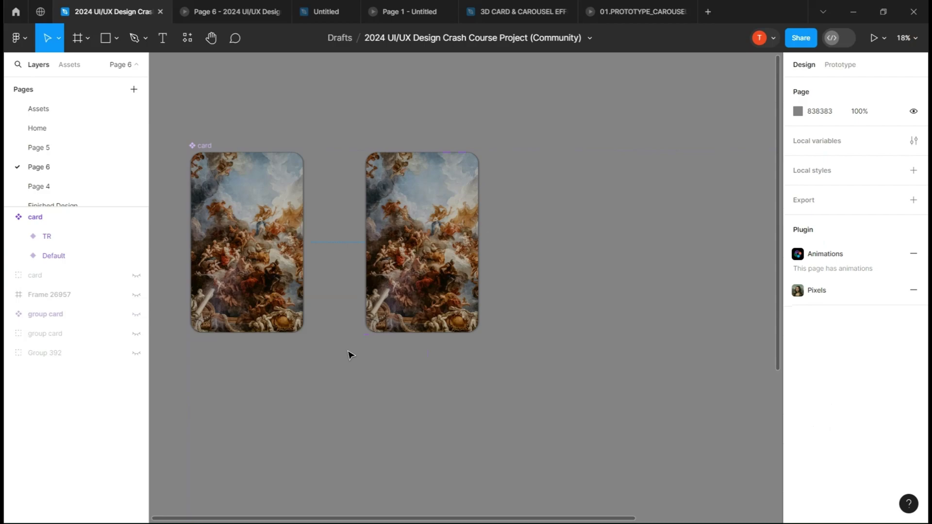
# Rotate the four quarter rectangles and the card group inside the TR variant to -3°
pyautogui.scroll(8, 348, 355)
pyautogui.hscroll(2, 347, 354)
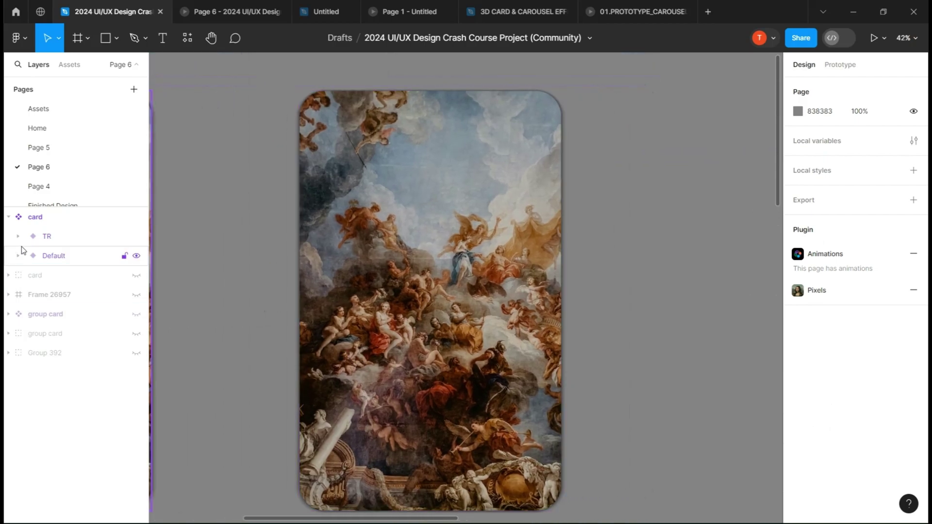
pyautogui.click(18, 236)
pyautogui.click(62, 255)
pyautogui.keyDown('shift'); pyautogui.click(59, 338); pyautogui.keyUp('shift')
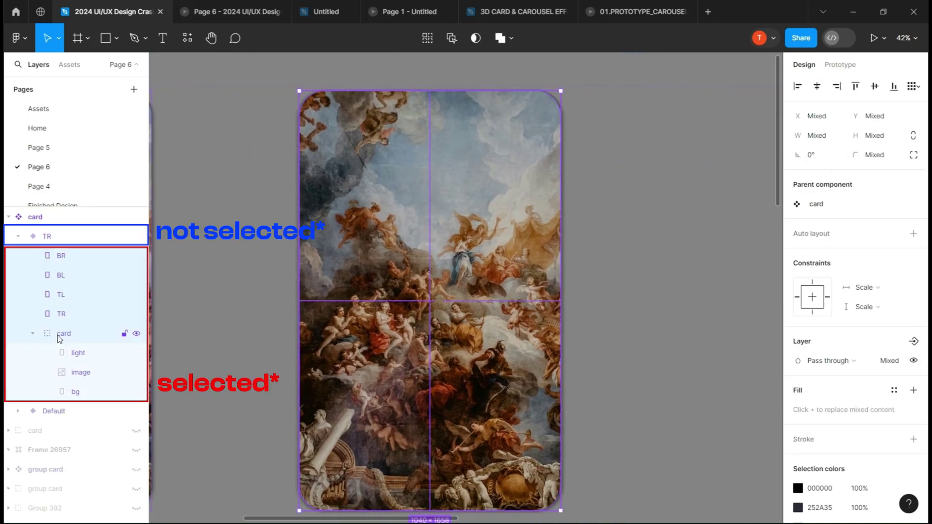
pyautogui.press('Return')
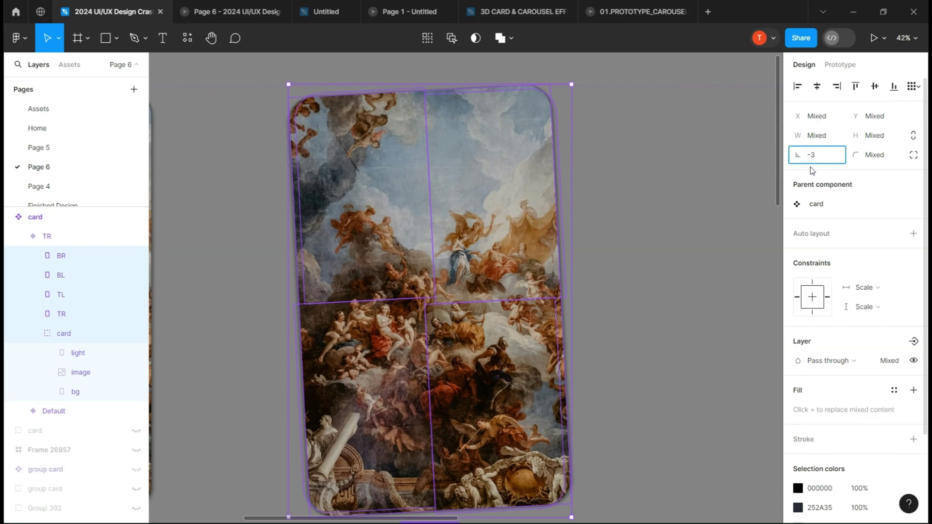
pyautogui.click(705, 216)
# Show both radial fills on the TR variant's light layer and move the black gradient's center to the card's upper-left area
pyautogui.moveTo(463, 222); pyautogui.dragTo(493, 260)
pyautogui.click(85, 352)
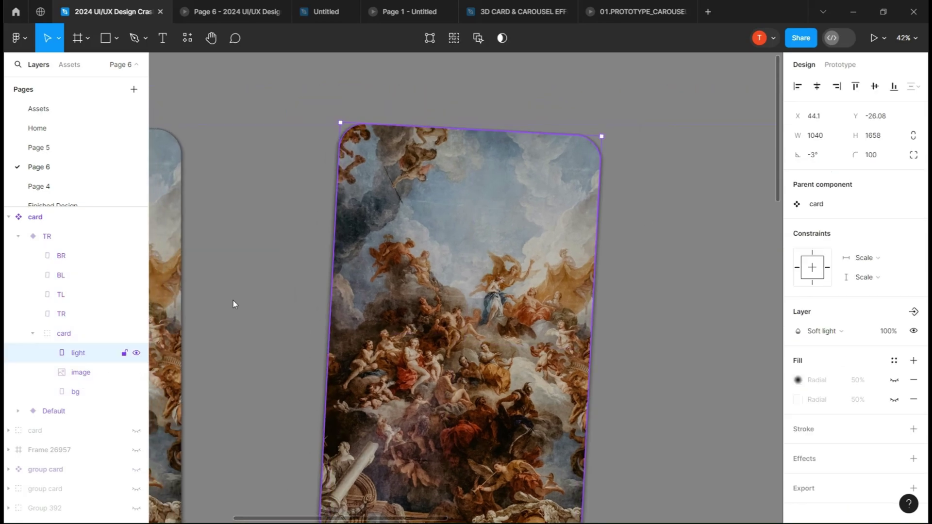
pyautogui.click(894, 380)
pyautogui.click(894, 399)
pyautogui.click(797, 380)
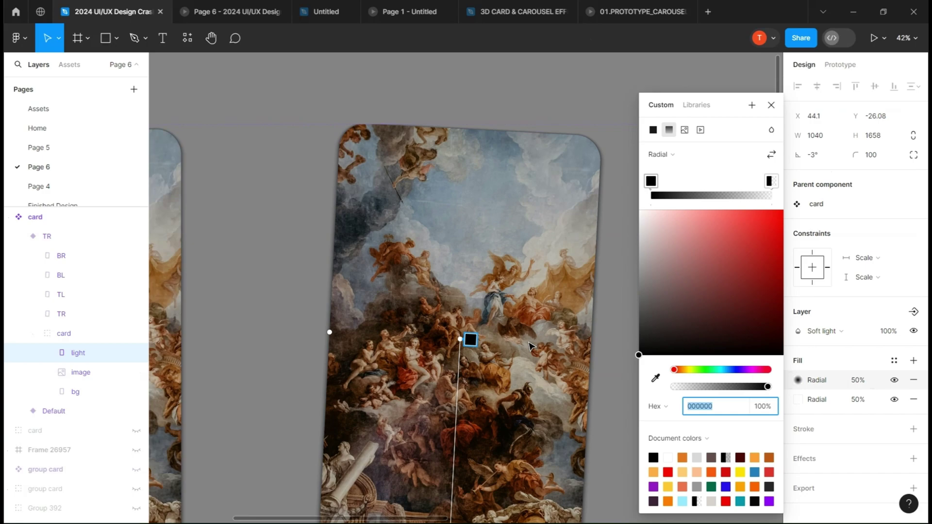
pyautogui.moveTo(460, 340); pyautogui.dragTo(407, 211)
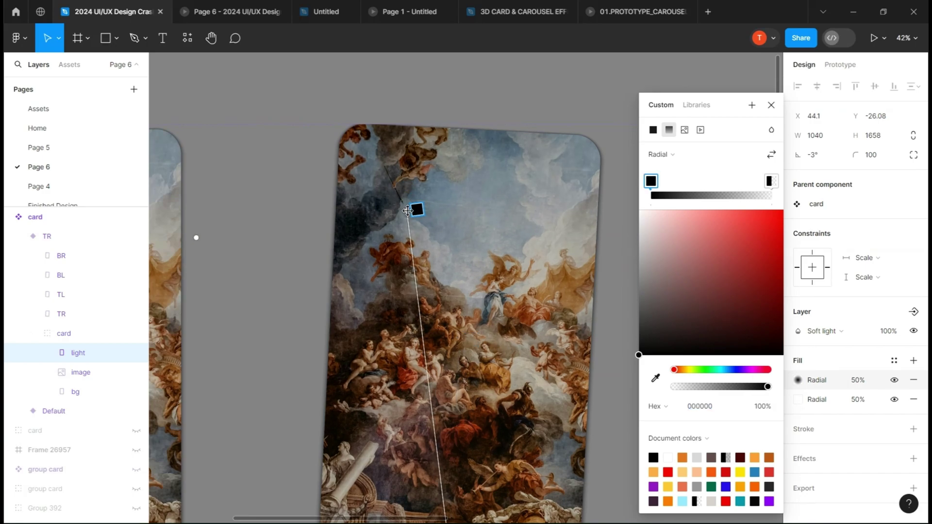
pyautogui.moveTo(516, 306); pyautogui.dragTo(496, 279)
# Move the white radial gradient's center to the card's lower-right area and its end handle to just above the card's middle
pyautogui.click(801, 400)
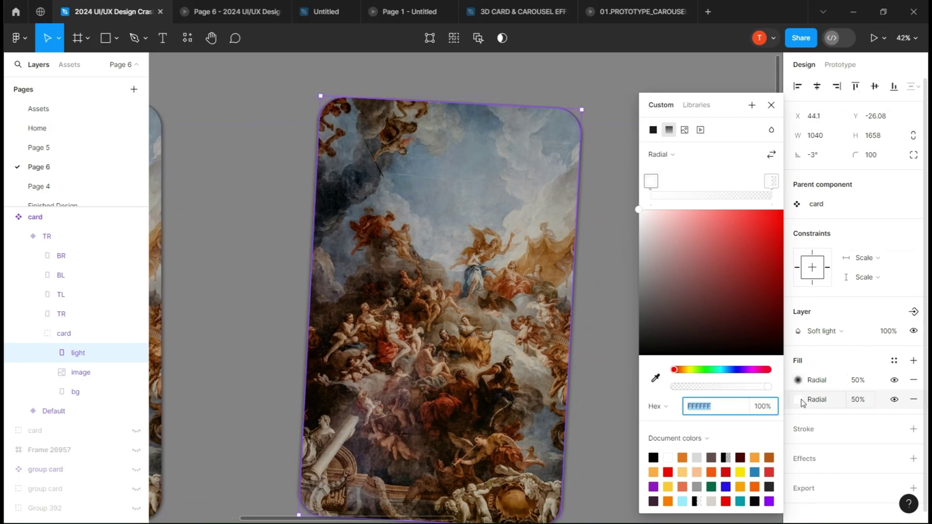
pyautogui.click(801, 400)
pyautogui.click(802, 403)
pyautogui.moveTo(447, 317); pyautogui.dragTo(502, 469)
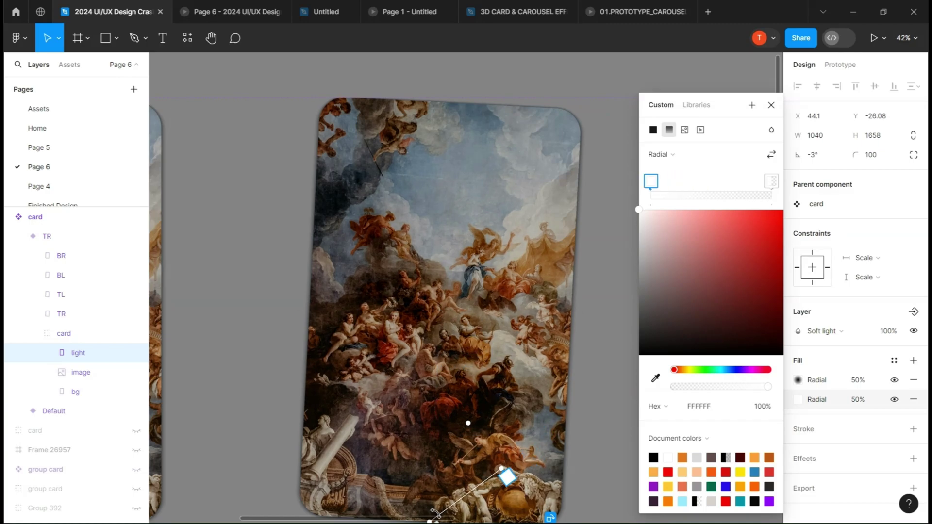
pyautogui.scroll(-4, 456, 325)
pyautogui.scroll(3, 437, 389)
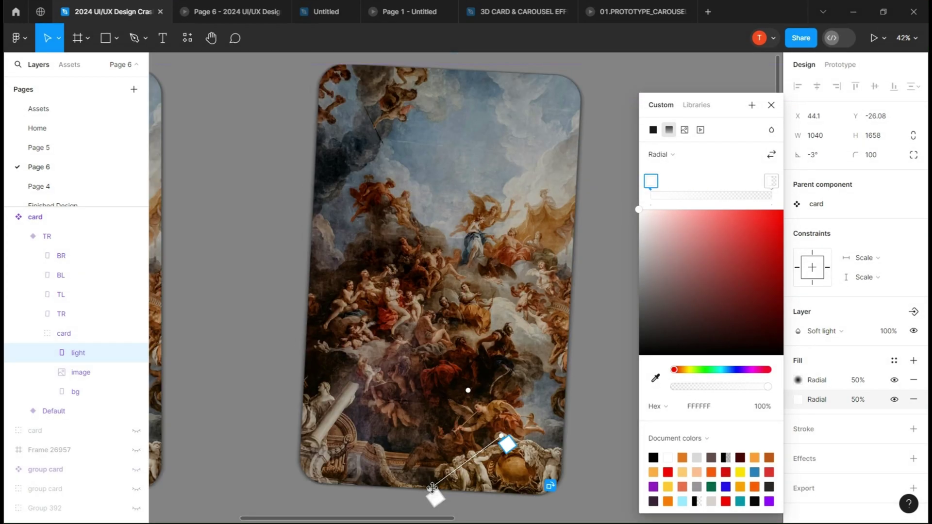
pyautogui.moveTo(429, 490); pyautogui.dragTo(426, 253)
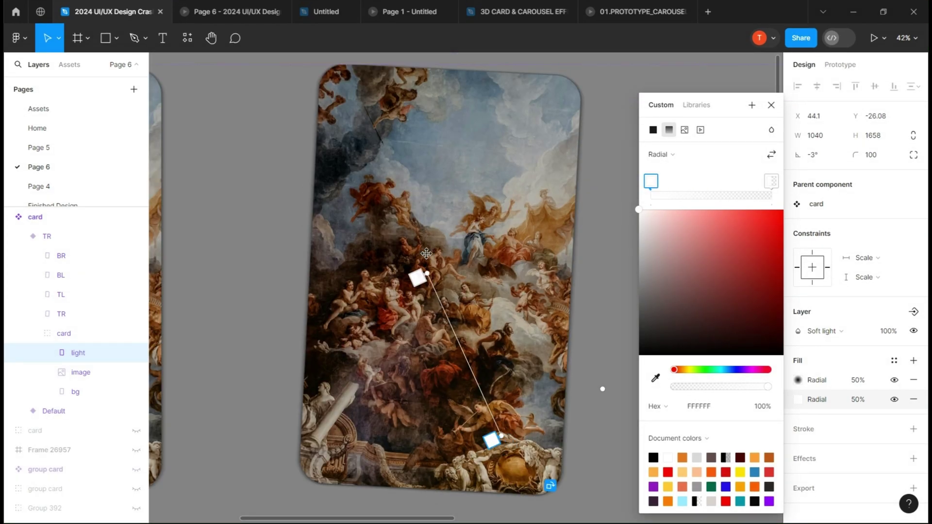
# Offset the TR variant's bg rectangle up and to the left so it shows past the image's upper and left edges
pyautogui.click(76, 393)
pyautogui.moveTo(283, 239); pyautogui.dragTo(307, 340)
pyautogui.moveTo(800, 113); pyautogui.dragTo(770, 114)
pyautogui.moveTo(853, 118); pyautogui.dragTo(837, 123)
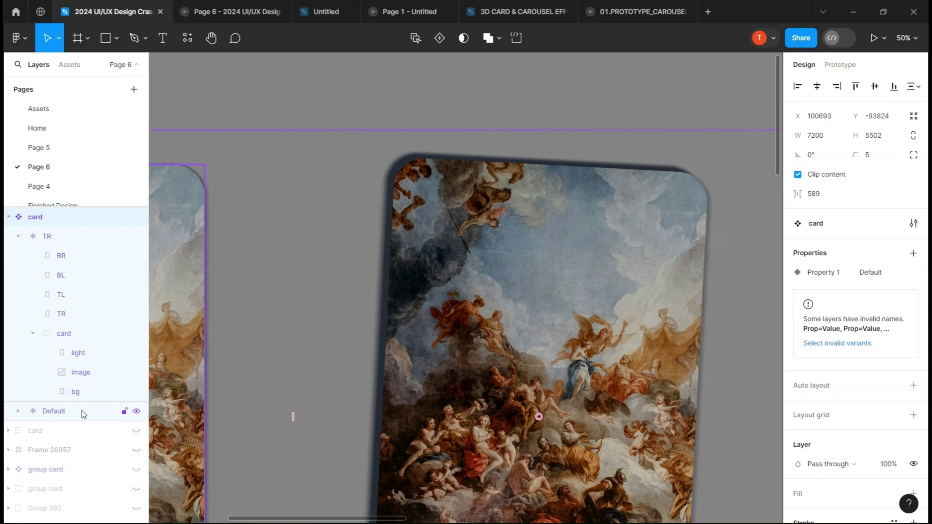
pyautogui.click(76, 393)
pyautogui.moveTo(800, 119); pyautogui.dragTo(864, 116)
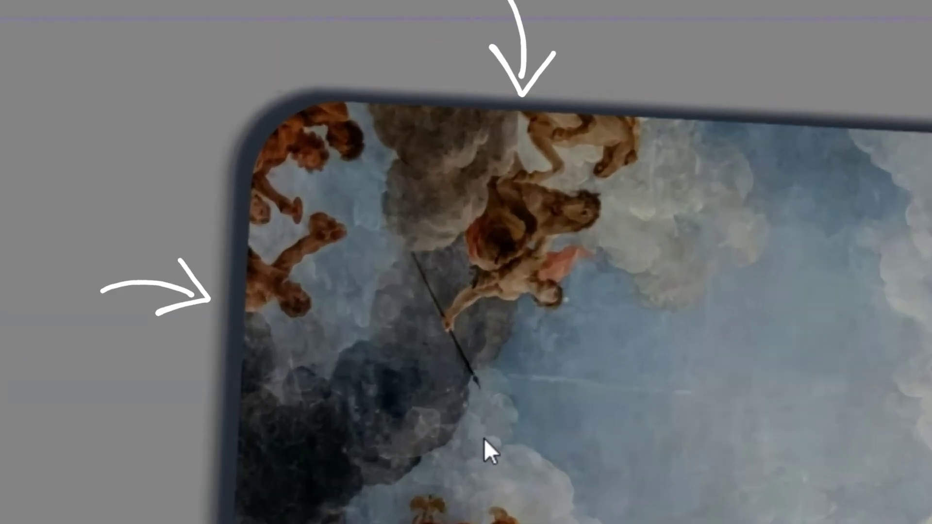
pyautogui.scroll(-5, 704, 268)
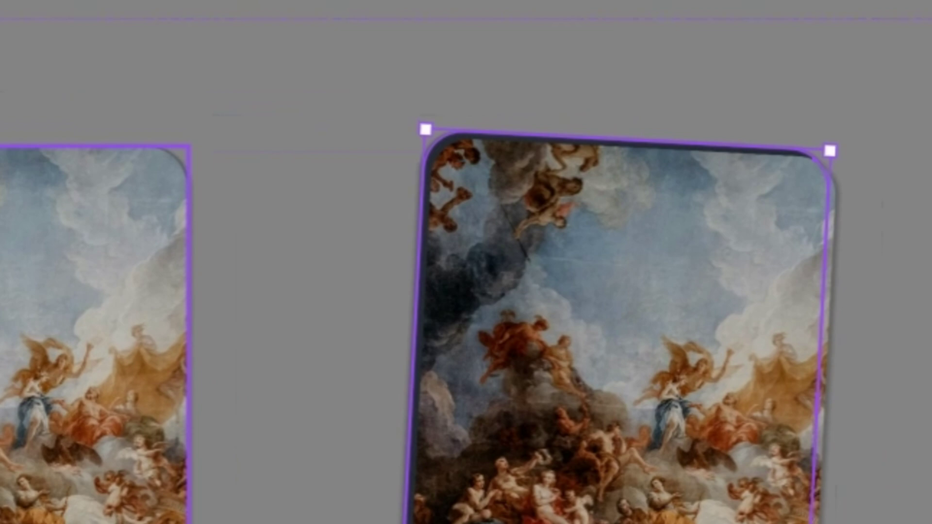
# Add a third variant to the card component and name it TL
pyautogui.click(304, 347)
pyautogui.click(304, 415)
pyautogui.doubleClick(52, 411)
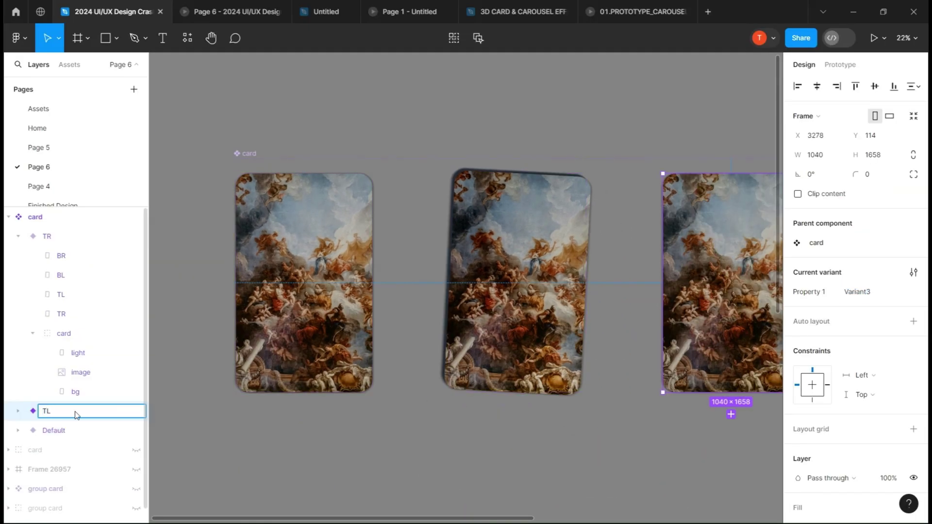
# Rotate the four quarter rectangles and the card group inside the TL variant to 3°
pyautogui.hscroll(4, 555, 313)
pyautogui.click(18, 411)
pyautogui.click(57, 430)
pyautogui.scroll(-1, 61, 435)
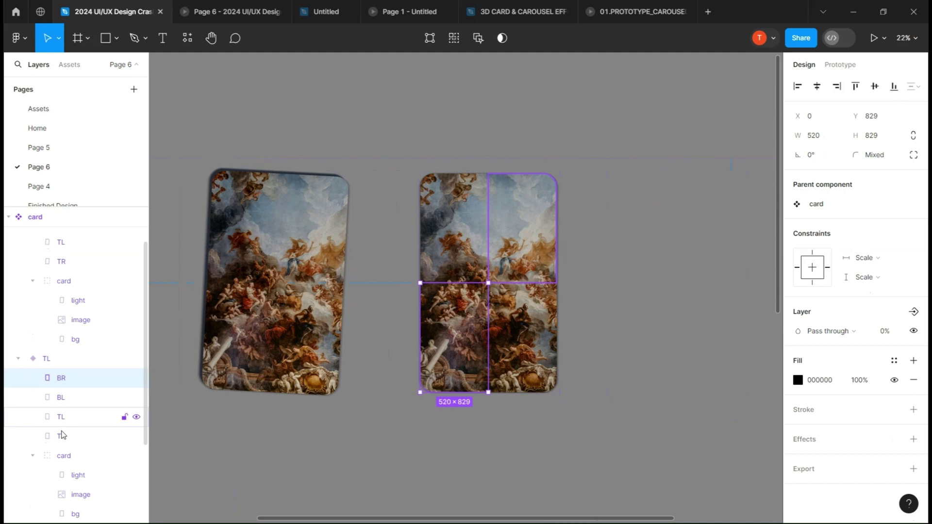
pyautogui.keyDown('shift'); pyautogui.click(63, 456); pyautogui.keyUp('shift')
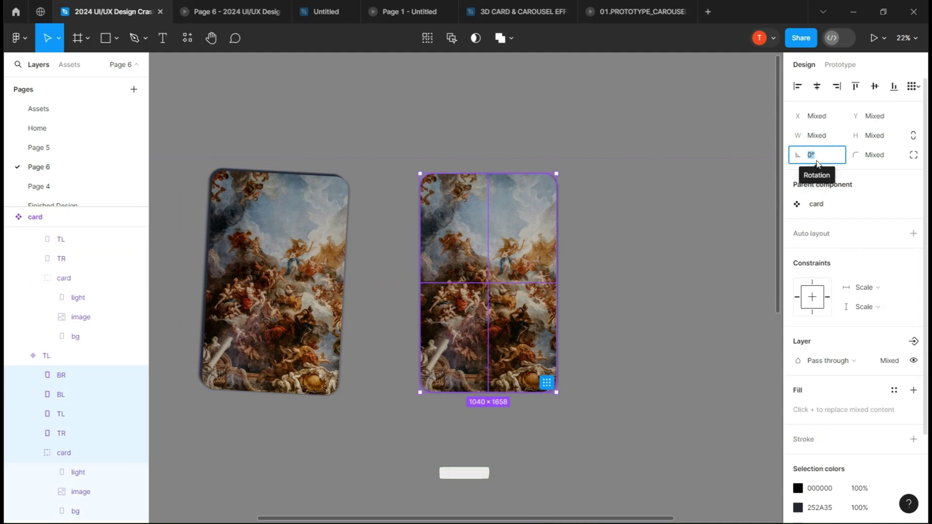
pyautogui.write('3')
pyautogui.click(667, 221)
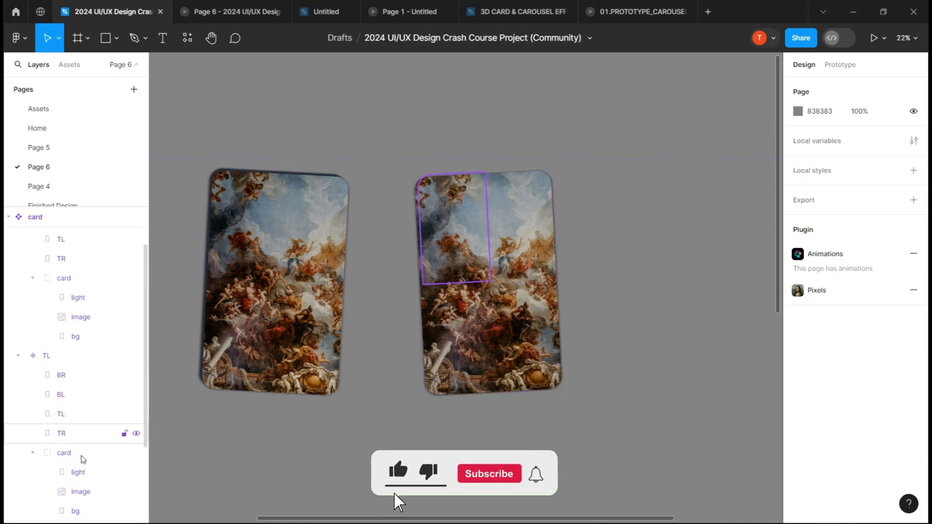
# Show both radial fills on the TL variant's light layer and move the black gradient's center to the card's upper-right area
pyautogui.click(83, 472)
pyautogui.click(895, 381)
pyautogui.click(892, 402)
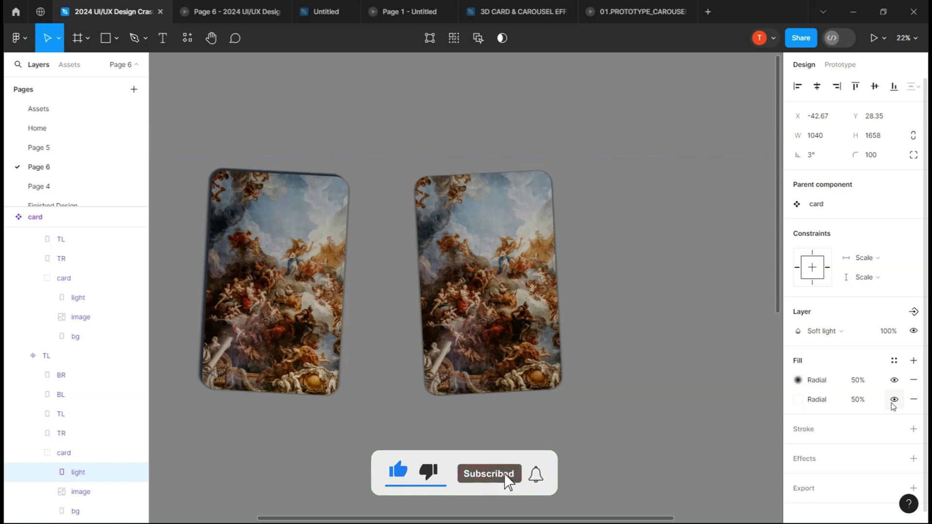
pyautogui.scroll(3, 653, 324)
pyautogui.click(797, 380)
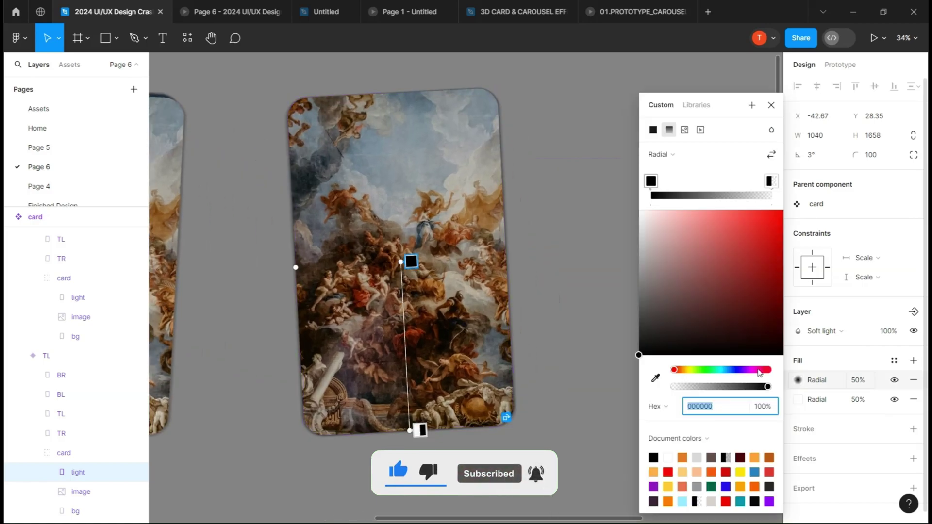
pyautogui.moveTo(401, 262); pyautogui.dragTo(458, 147)
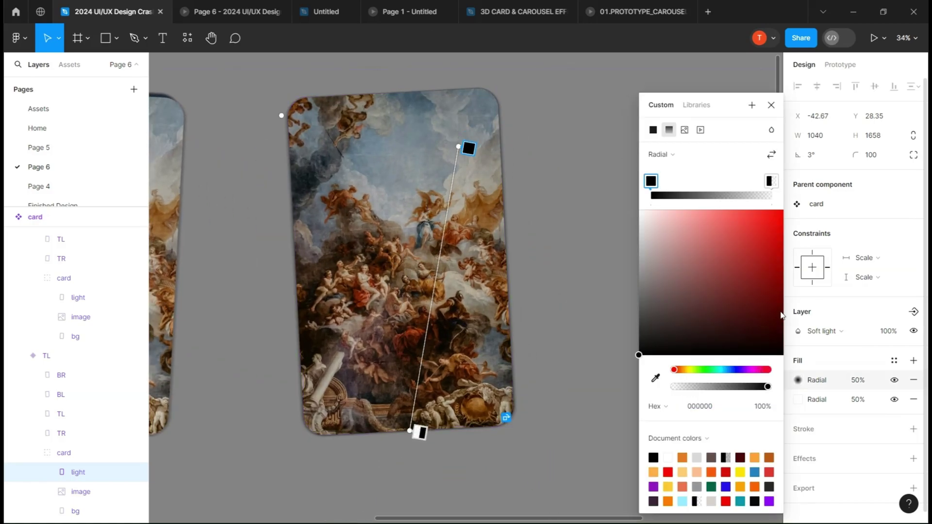
# Move the TL variant's white radial gradient center to the card's lower-left area and its end handle near the card's middle
pyautogui.click(794, 401)
pyautogui.click(797, 401)
pyautogui.moveTo(411, 264); pyautogui.dragTo(409, 220)
pyautogui.moveTo(400, 263); pyautogui.dragTo(350, 371)
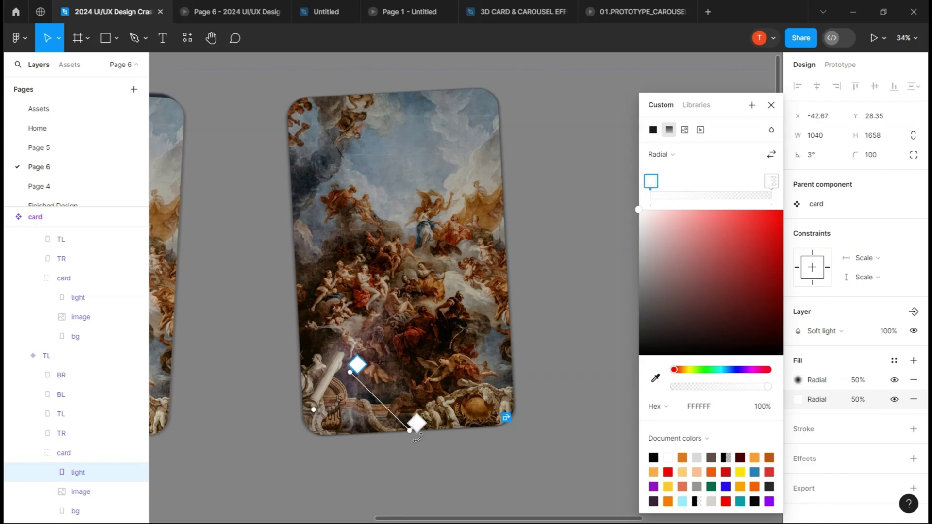
pyautogui.moveTo(409, 430); pyautogui.dragTo(438, 282)
pyautogui.click(771, 105)
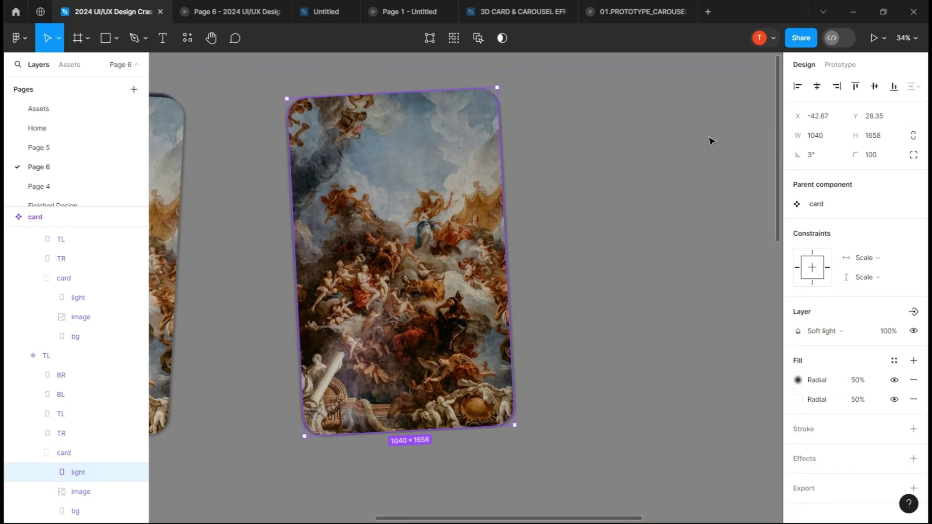
# Shift the TL variant's bg layer toward the card's upper right, to about X -20 and Y 12
pyautogui.scroll(-3, 599, 204)
pyautogui.scroll(3, 599, 205)
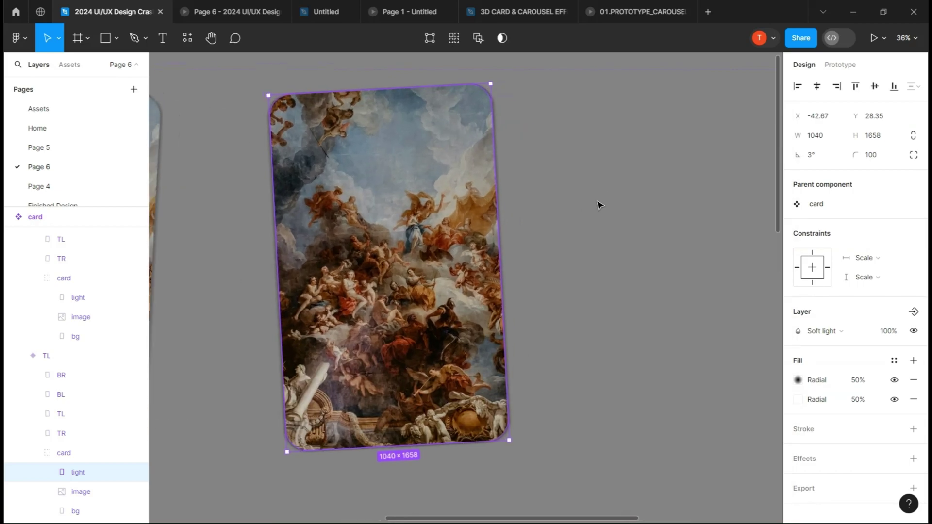
pyautogui.click(84, 507)
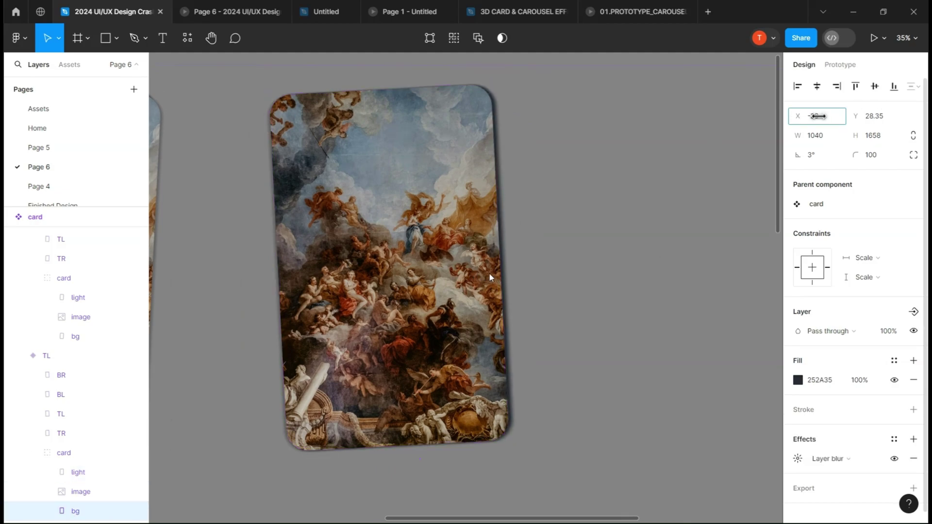
pyautogui.moveTo(819, 116)
pyautogui.mouseDown()
pyautogui.moveTo(855, 116)
pyautogui.moveTo(834, 117)
pyautogui.mouseUp()
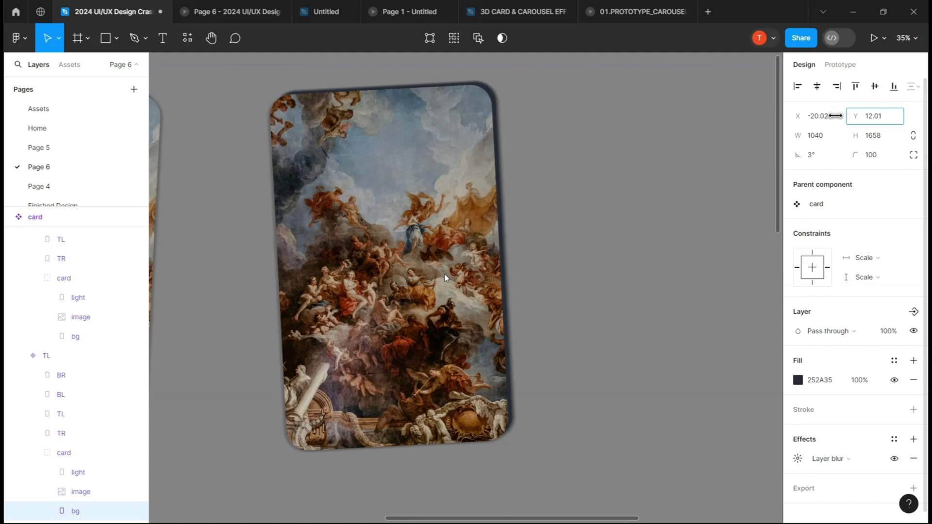
pyautogui.moveTo(799, 116); pyautogui.dragTo(798, 117)
pyautogui.click(678, 231)
# Add a fourth variant to the card component, place it beneath the TR variant, and name it BL
pyautogui.scroll(-5, 677, 231)
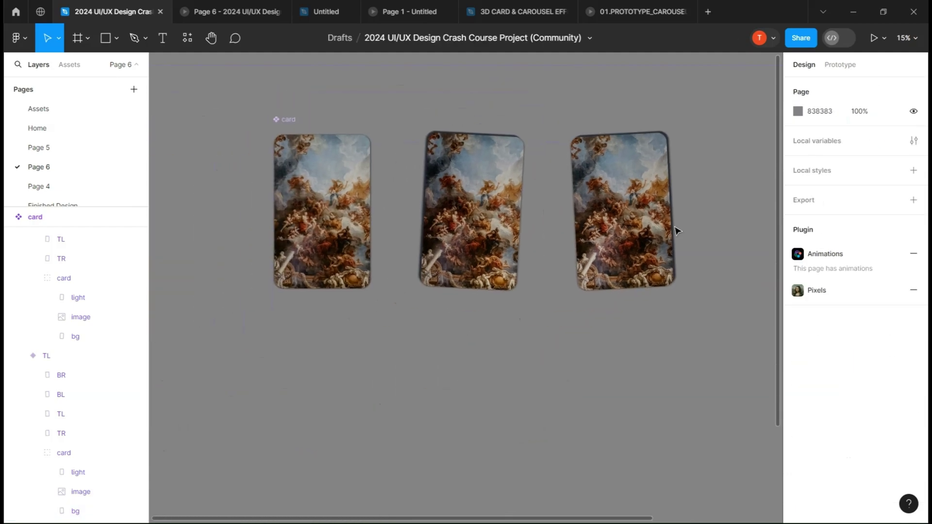
pyautogui.click(338, 264)
pyautogui.click(324, 297)
pyautogui.moveTo(763, 251); pyautogui.dragTo(465, 431)
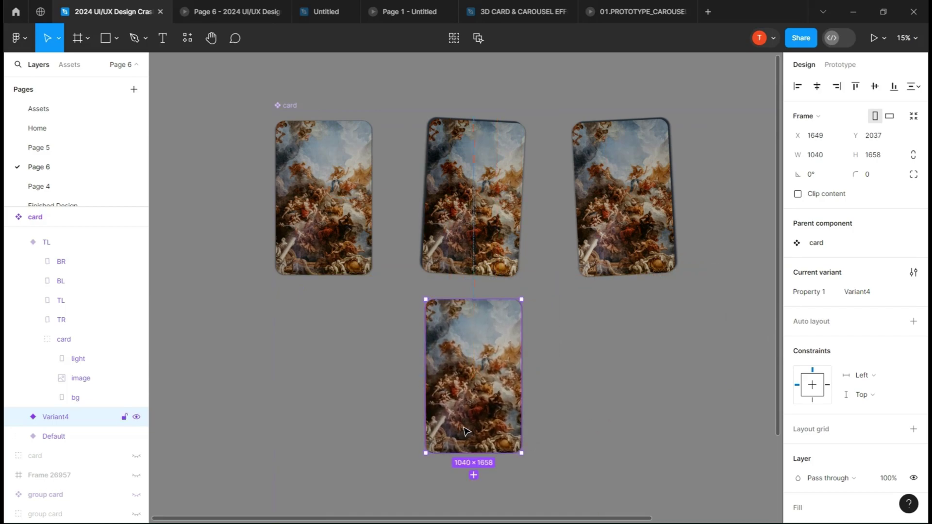
pyautogui.click(361, 378)
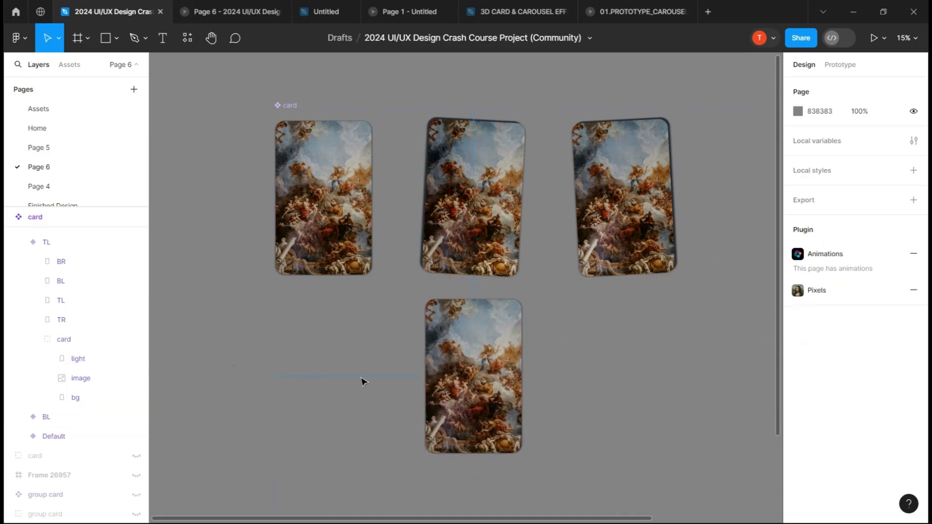
# Rotate the four quarter rectangles and the card group inside the BL variant to 3°
pyautogui.click(19, 417)
pyautogui.click(80, 440)
pyautogui.scroll(-2, 81, 443)
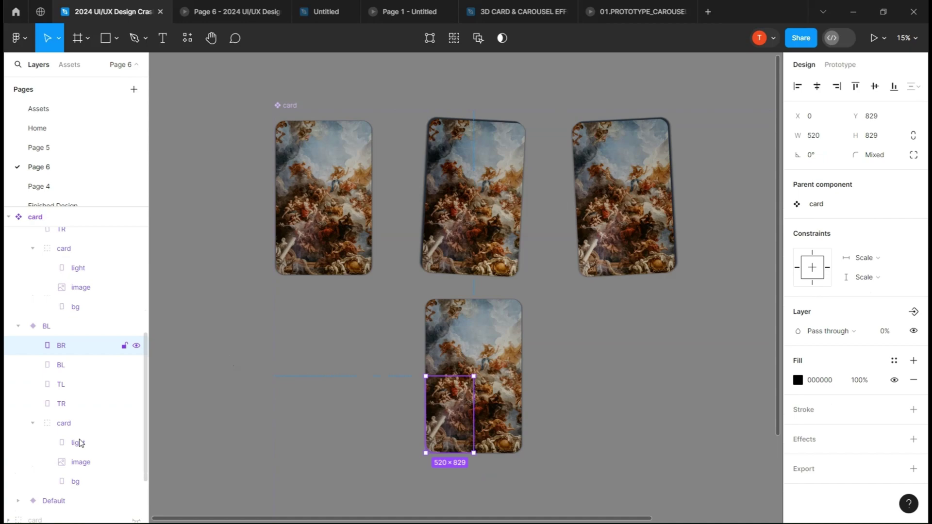
pyautogui.keyDown('shift'); pyautogui.click(64, 425); pyautogui.keyUp('shift')
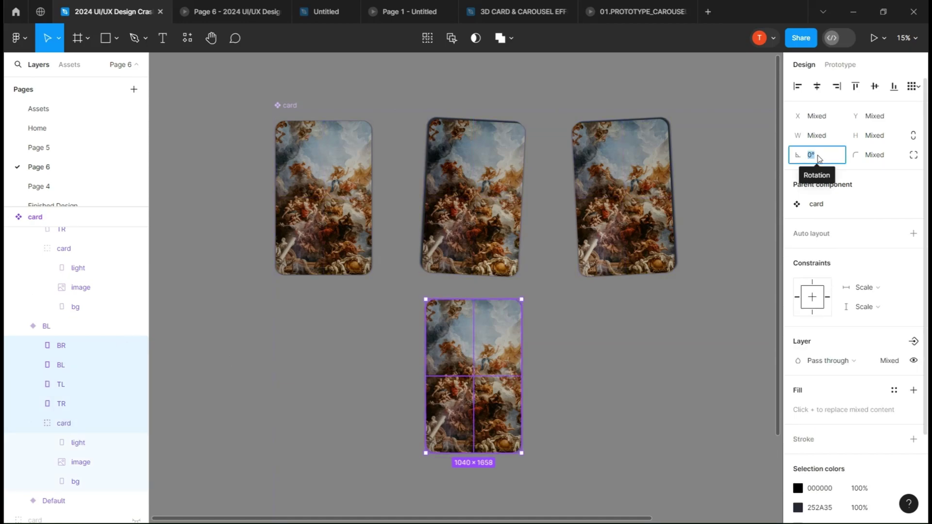
pyautogui.write('3')
pyautogui.press('Return')
# Show both radial fills on the BL variant's light layer and run the black gradient from the card's lower-right area to its upper-left area
pyautogui.scroll(3, 603, 332)
pyautogui.scroll(-3, 604, 332)
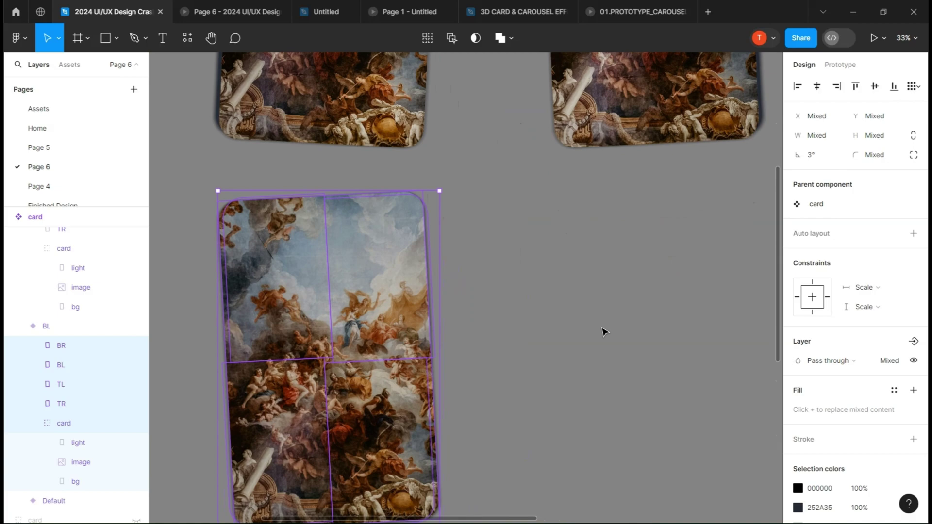
pyautogui.click(80, 443)
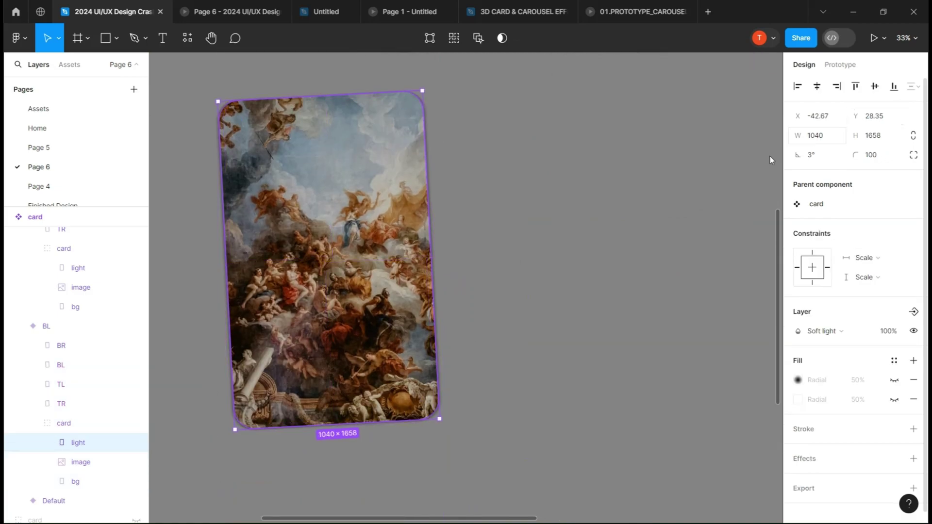
pyautogui.click(893, 383)
pyautogui.click(894, 401)
pyautogui.click(797, 381)
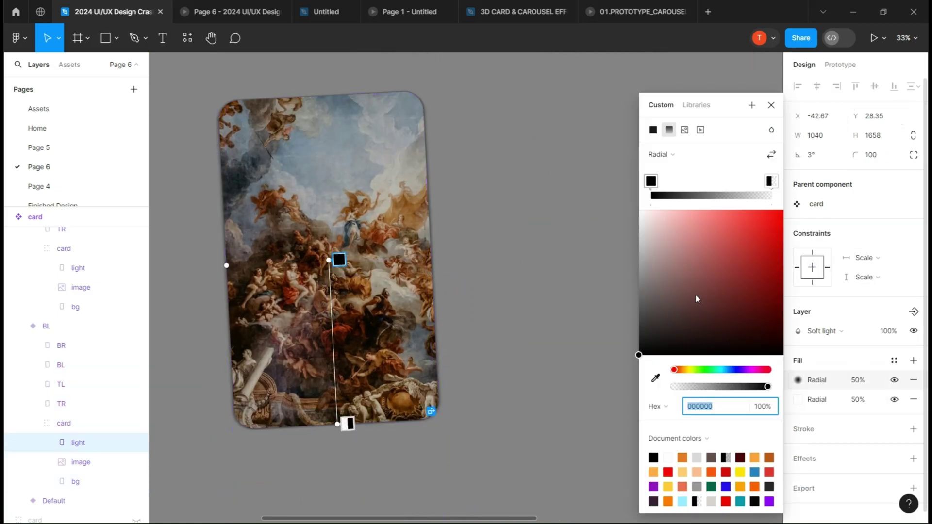
pyautogui.moveTo(335, 260); pyautogui.dragTo(391, 383)
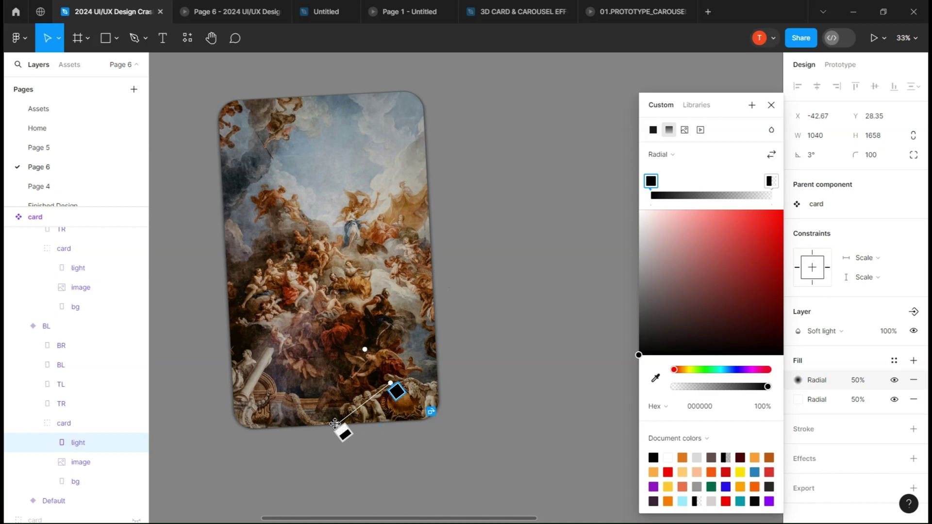
pyautogui.moveTo(335, 423); pyautogui.dragTo(290, 155)
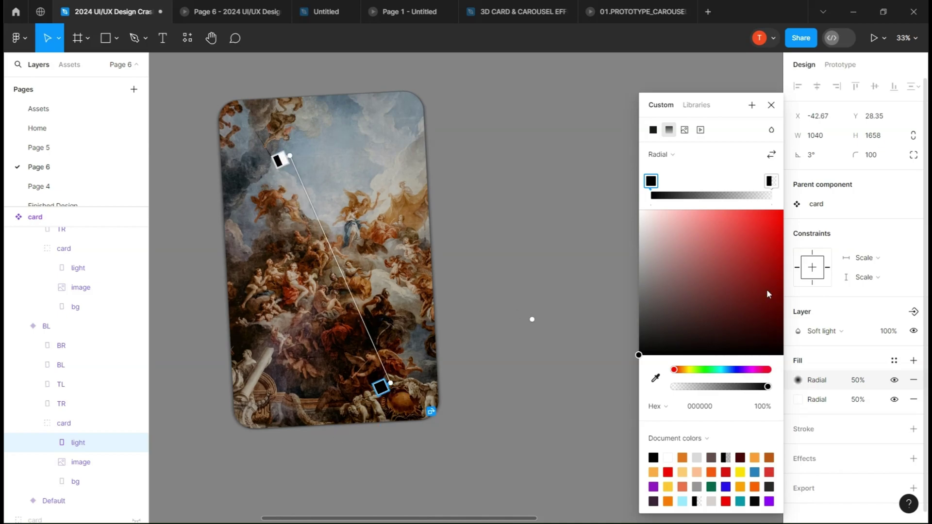
# Move the center of the BL variant's white radial gradient to the card's upper-left area
pyautogui.click(799, 400)
pyautogui.click(800, 400)
pyautogui.moveTo(339, 265); pyautogui.dragTo(272, 158)
# Offset the BL variant's bg layer to X -21 and Y 52
pyautogui.click(41, 481)
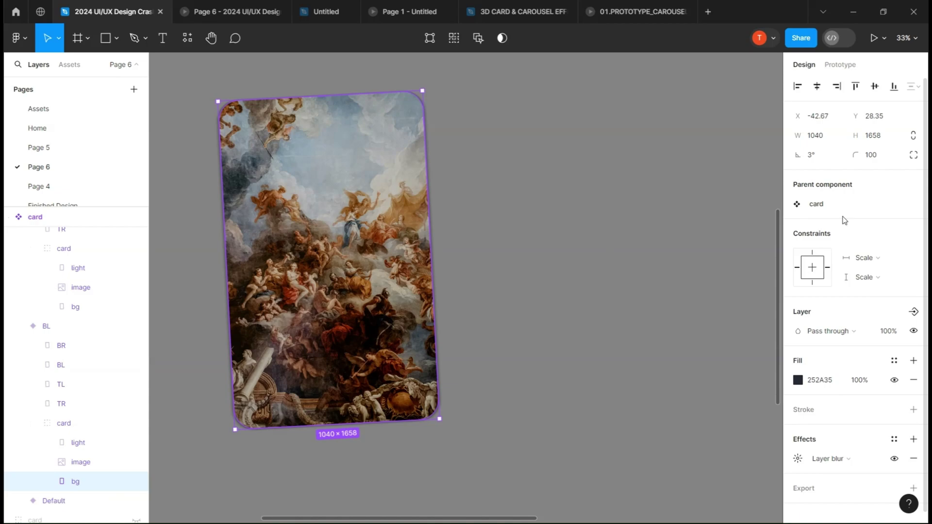
pyautogui.moveTo(812, 119); pyautogui.dragTo(882, 119)
pyautogui.moveTo(801, 119); pyautogui.dragTo(858, 115)
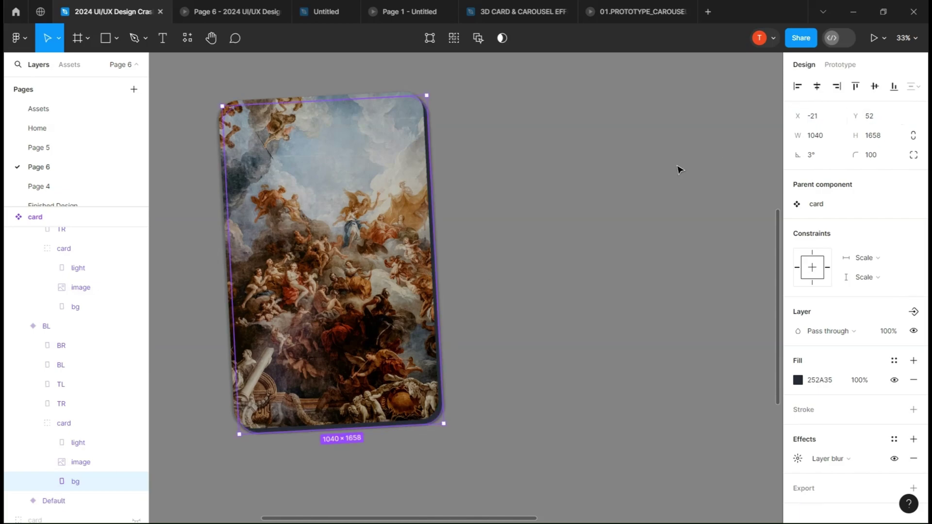
pyautogui.click(647, 181)
# Add a fifth variant to the card component, place it beneath the TL variant, and name it BR
pyautogui.scroll(-4, 647, 181)
pyautogui.scroll(1, 647, 180)
pyautogui.hscroll(1, 647, 181)
pyautogui.scroll(1, 647, 181)
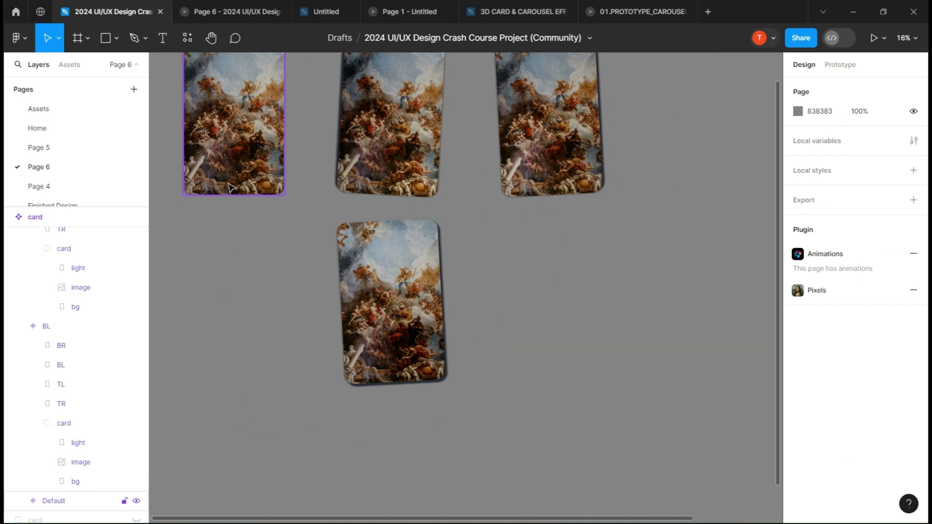
pyautogui.click(232, 185)
pyautogui.click(234, 225)
pyautogui.click(234, 180)
pyautogui.click(234, 217)
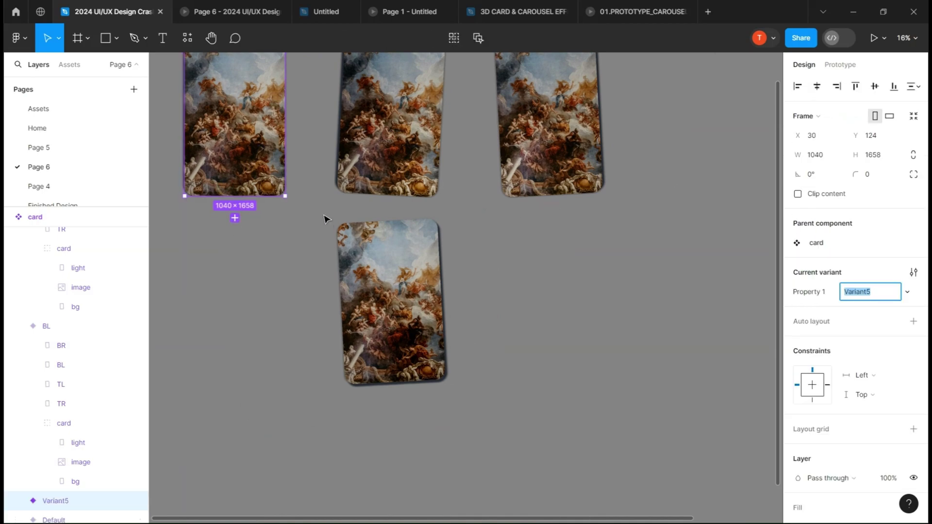
pyautogui.moveTo(232, 164); pyautogui.dragTo(557, 347)
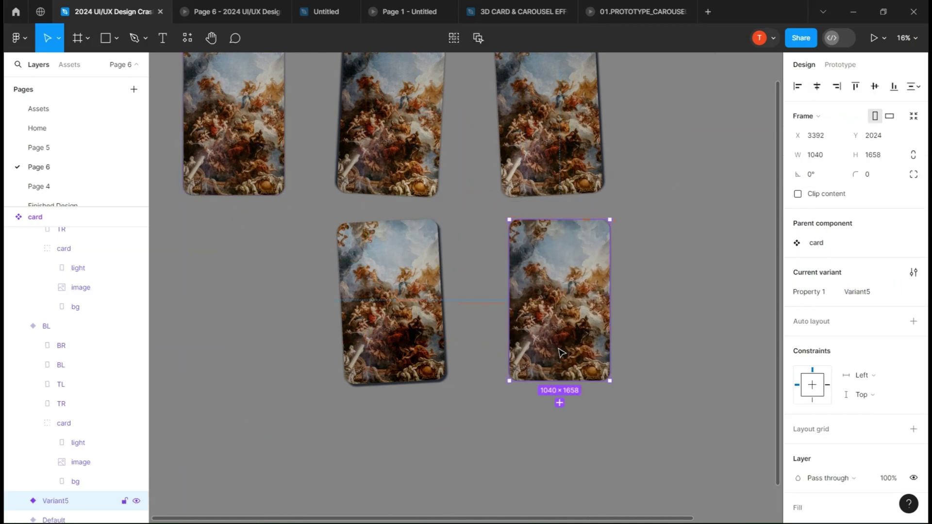
pyautogui.scroll(-2, 60, 466)
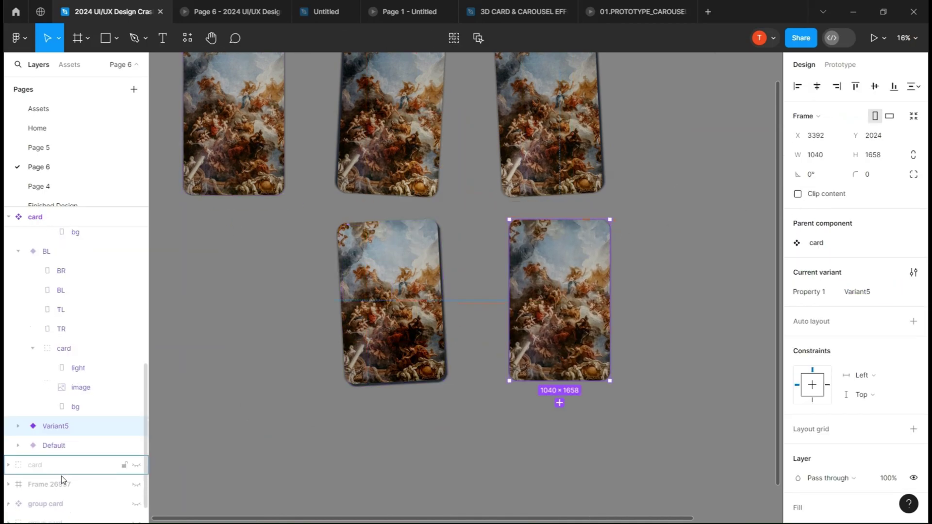
# Rotate the four quarter rectangles and the card group inside the BR variant to -3°
pyautogui.click(18, 427)
pyautogui.click(53, 447)
pyautogui.scroll(-1, 55, 454)
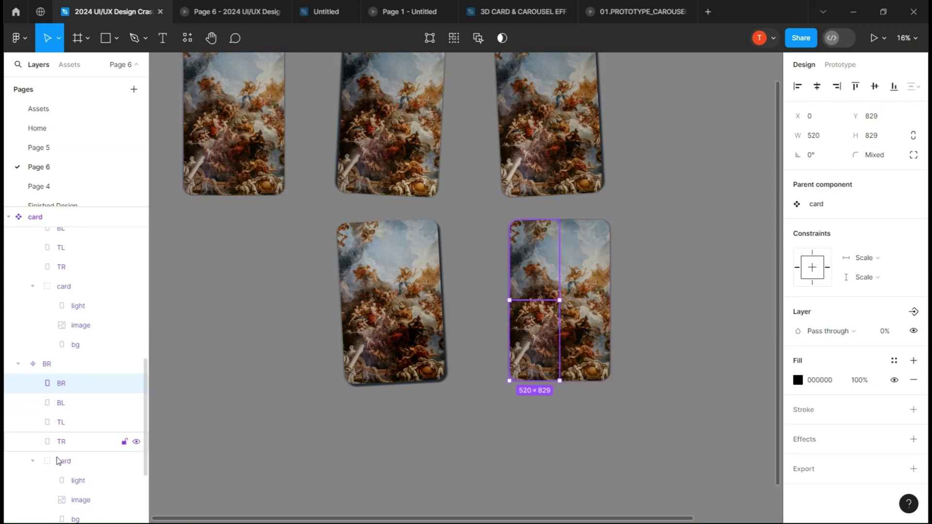
pyautogui.keyDown('shift'); pyautogui.click(59, 462); pyautogui.keyUp('shift')
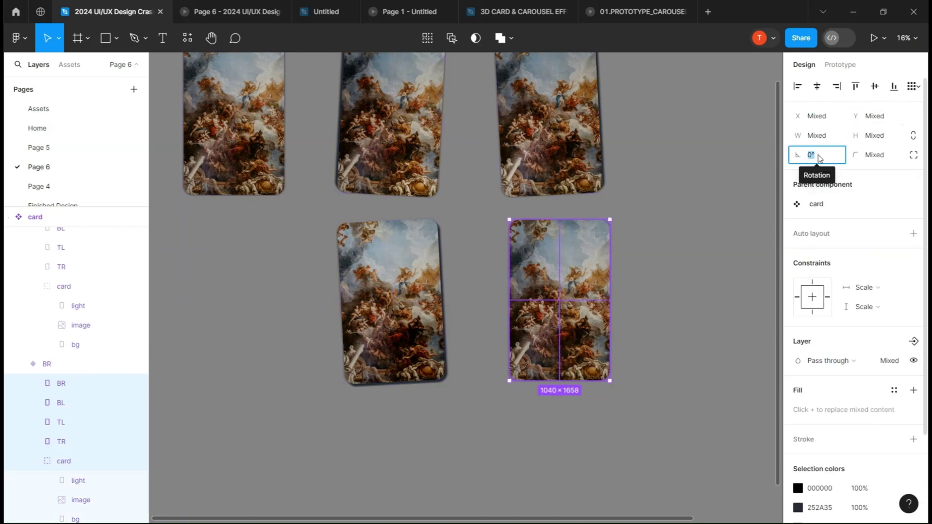
pyautogui.click(732, 234)
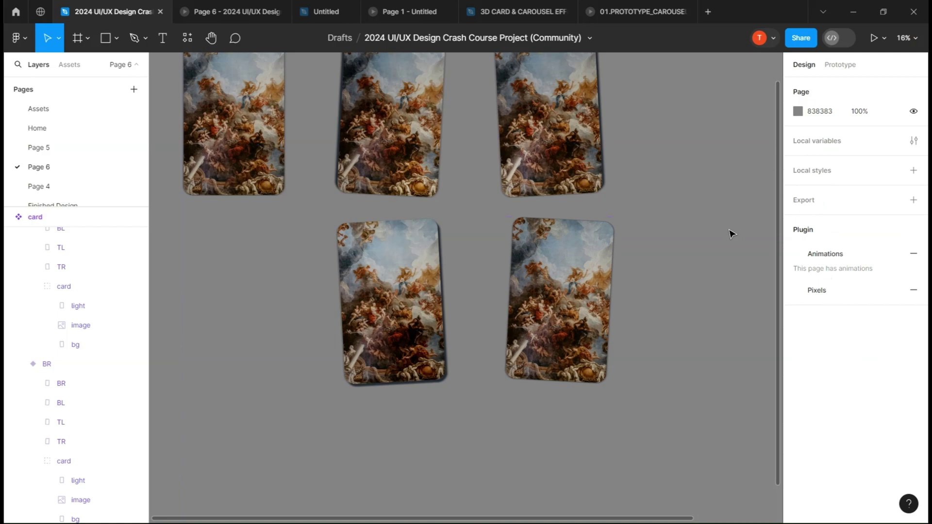
# Show both radial fills on the BR variant's light layer and run the black gradient from the card's lower-left area to its upper-right area
pyautogui.scroll(3, 609, 272)
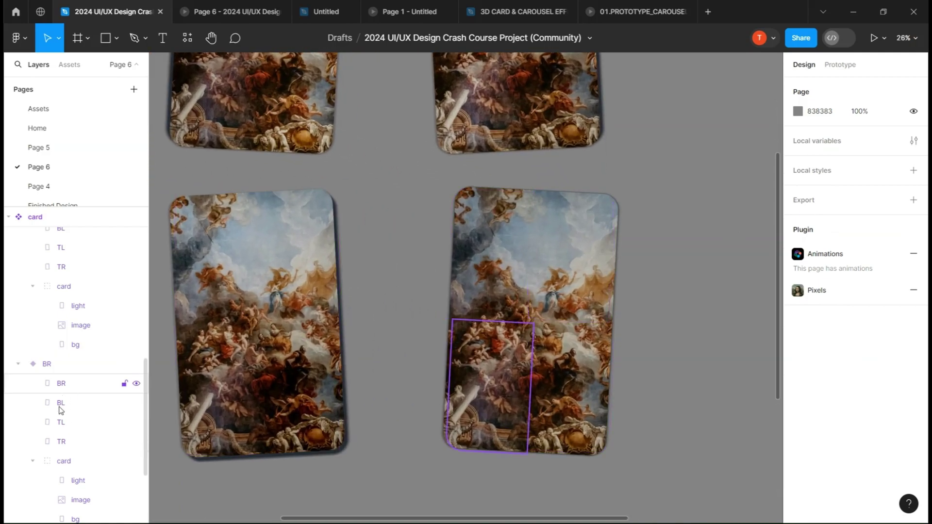
pyautogui.click(68, 481)
pyautogui.click(894, 380)
pyautogui.click(894, 399)
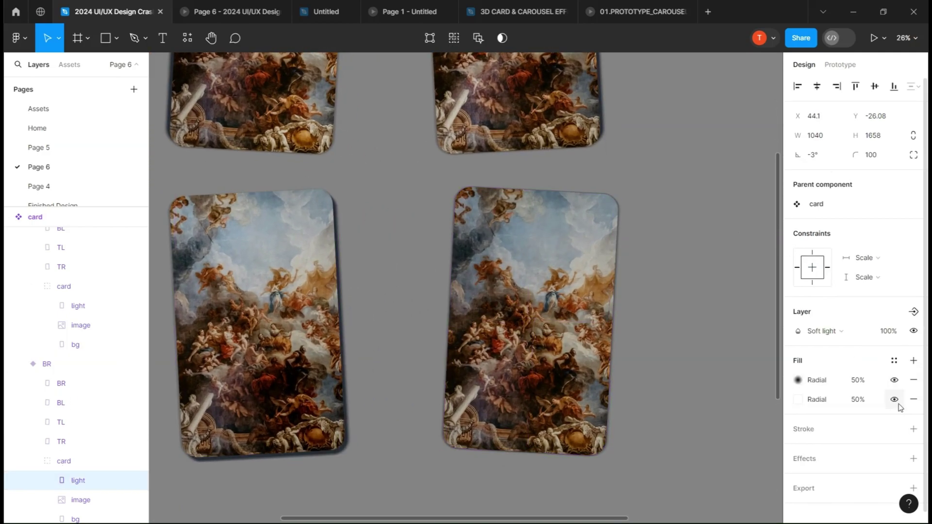
pyautogui.click(797, 381)
pyautogui.moveTo(516, 345); pyautogui.dragTo(482, 410)
pyautogui.moveTo(523, 455); pyautogui.dragTo(600, 250)
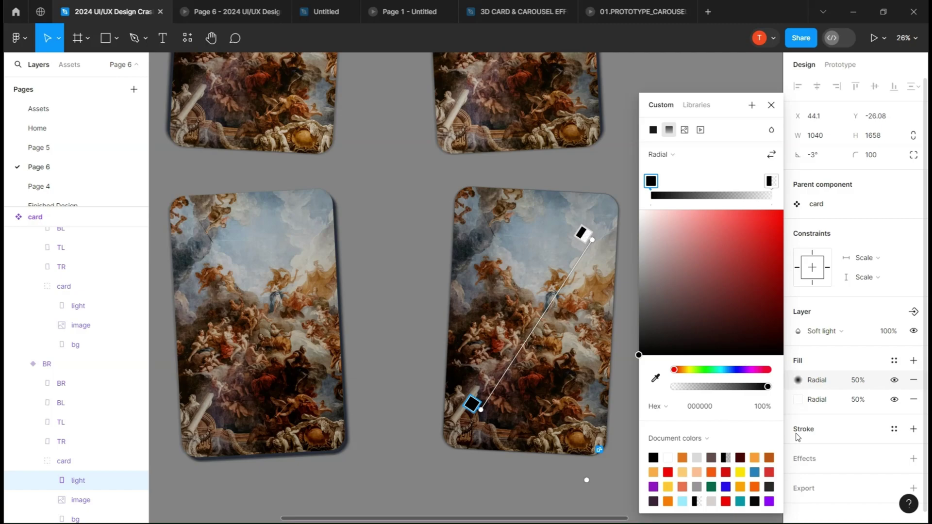
# Move the center of the BR variant's white radial gradient to the card's upper-right area
pyautogui.click(799, 403)
pyautogui.click(800, 405)
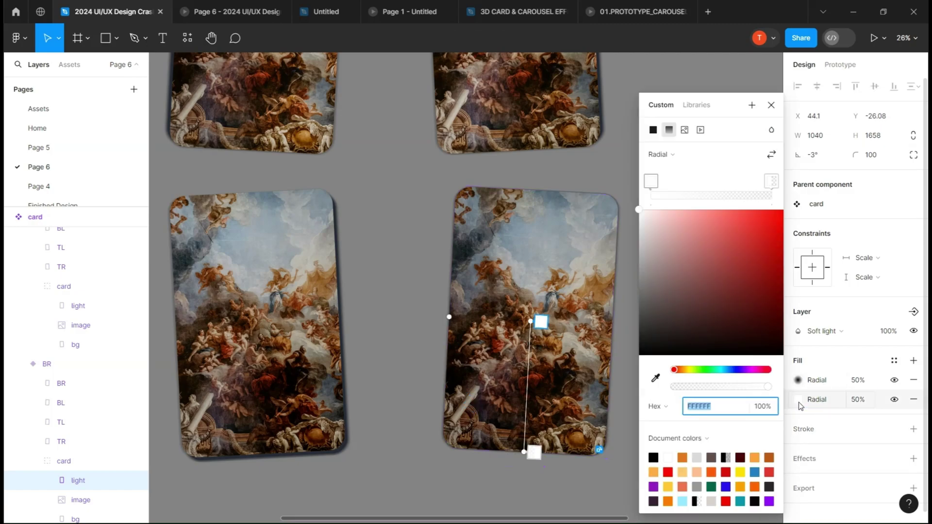
pyautogui.moveTo(540, 322); pyautogui.dragTo(592, 227)
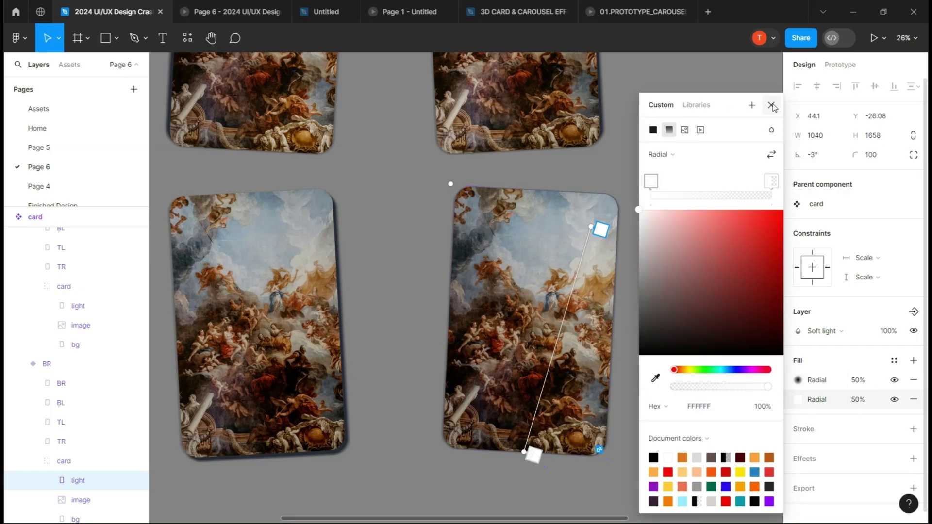
pyautogui.click(771, 105)
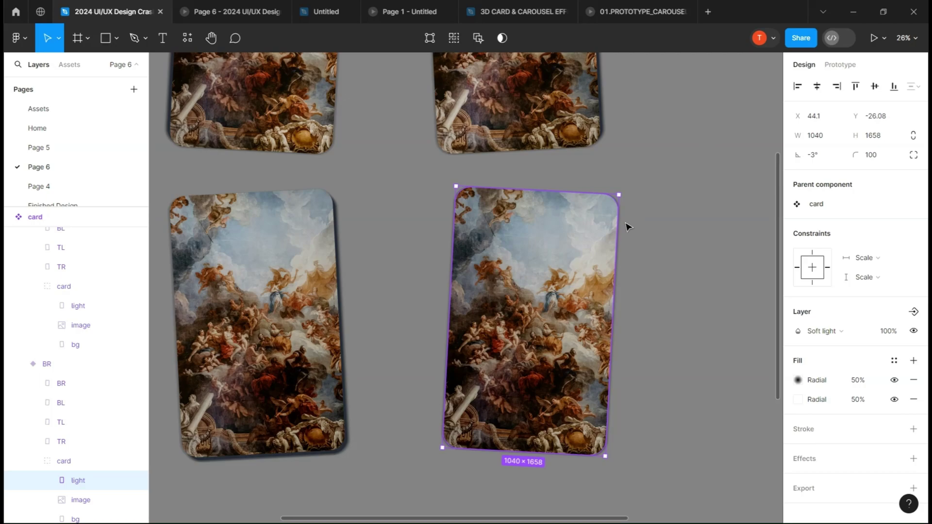
# Offset the BR variant's bg layer to X 17 and Y -3
pyautogui.click(83, 503)
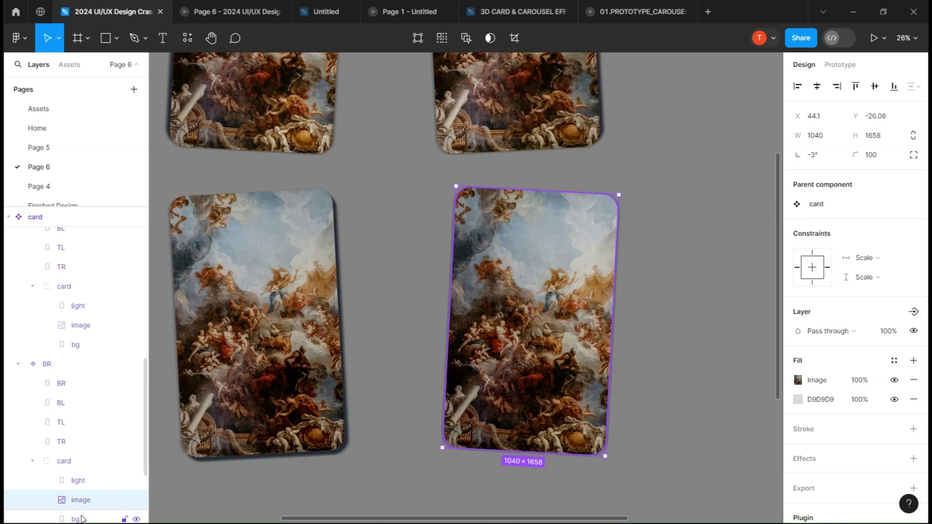
pyautogui.click(81, 519)
pyautogui.moveTo(794, 122); pyautogui.dragTo(763, 124)
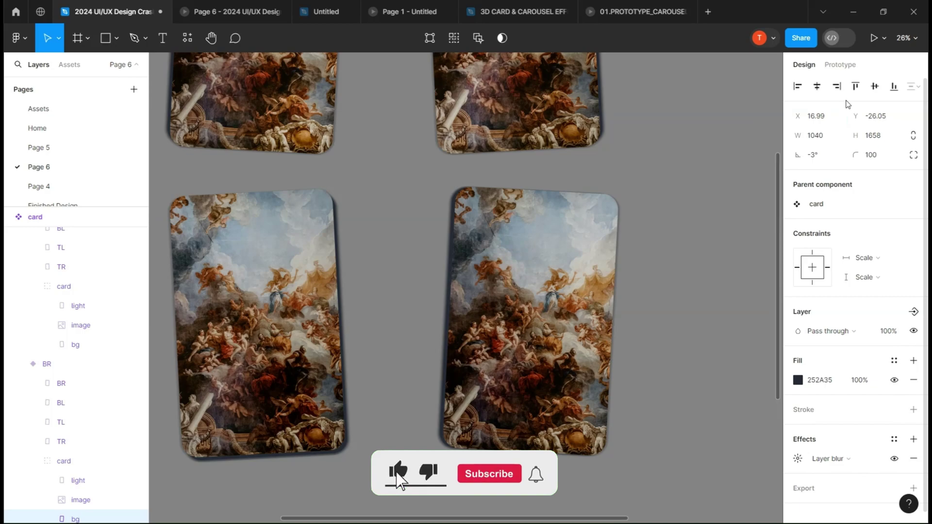
pyautogui.moveTo(856, 116); pyautogui.dragTo(886, 106)
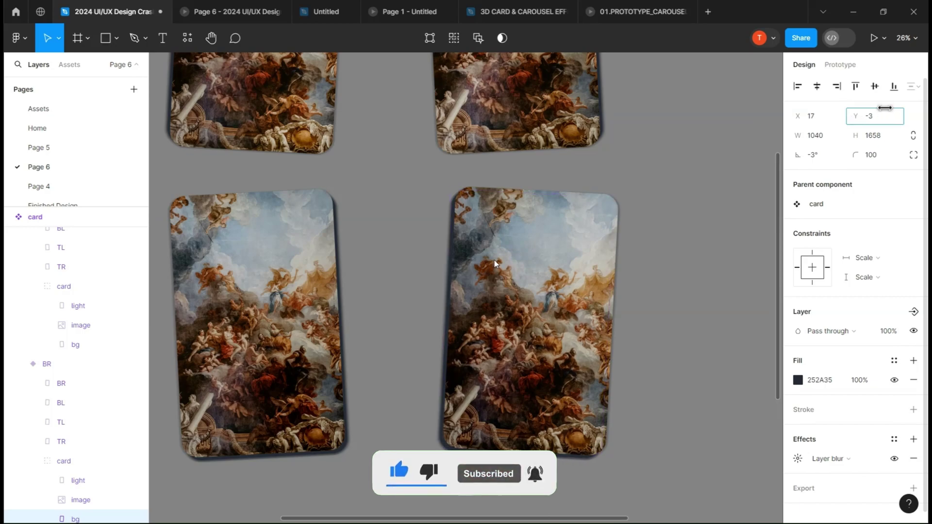
pyautogui.click(699, 211)
# Link the Default variant's TR quarter rectangle to the TR variant with a While hovering interaction
pyautogui.scroll(-3, 699, 210)
pyautogui.scroll(2, 699, 210)
pyautogui.hscroll(1, 699, 210)
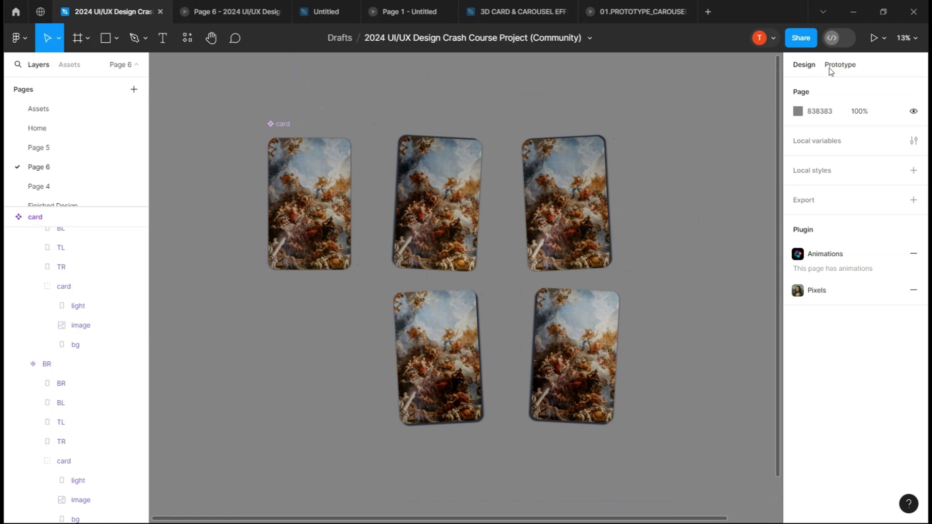
pyautogui.click(839, 65)
pyautogui.click(275, 204)
pyautogui.doubleClick(301, 183)
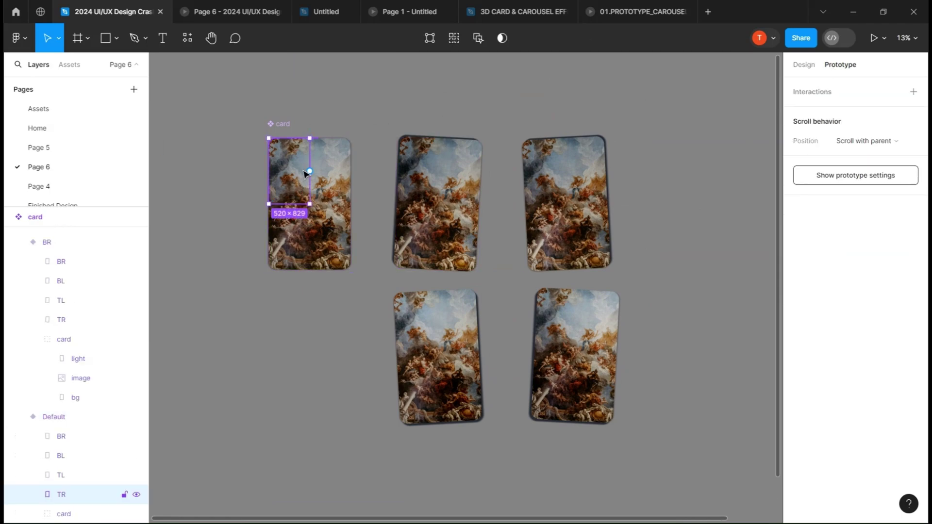
pyautogui.moveTo(408, 174); pyautogui.dragTo(408, 175)
pyautogui.click(352, 238)
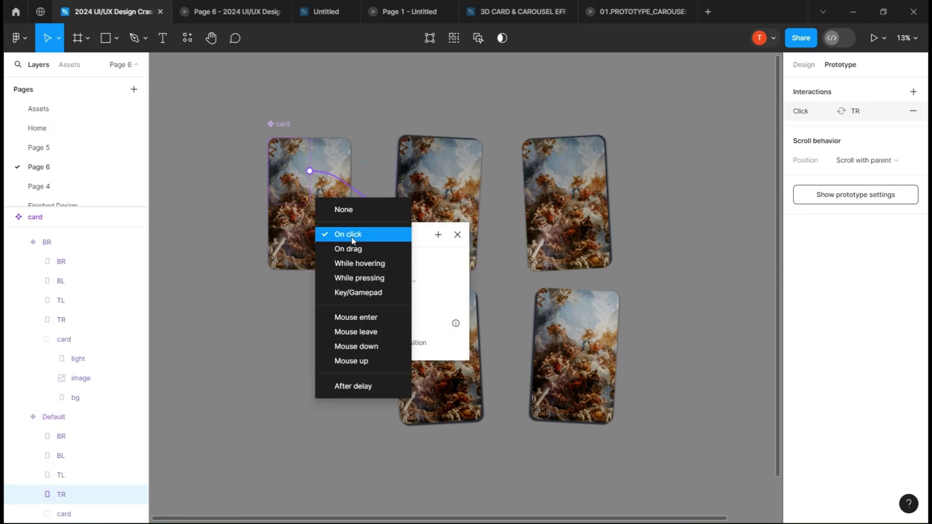
pyautogui.click(358, 264)
pyautogui.click(415, 301)
pyautogui.click(420, 328)
pyautogui.click(424, 321)
pyautogui.click(457, 236)
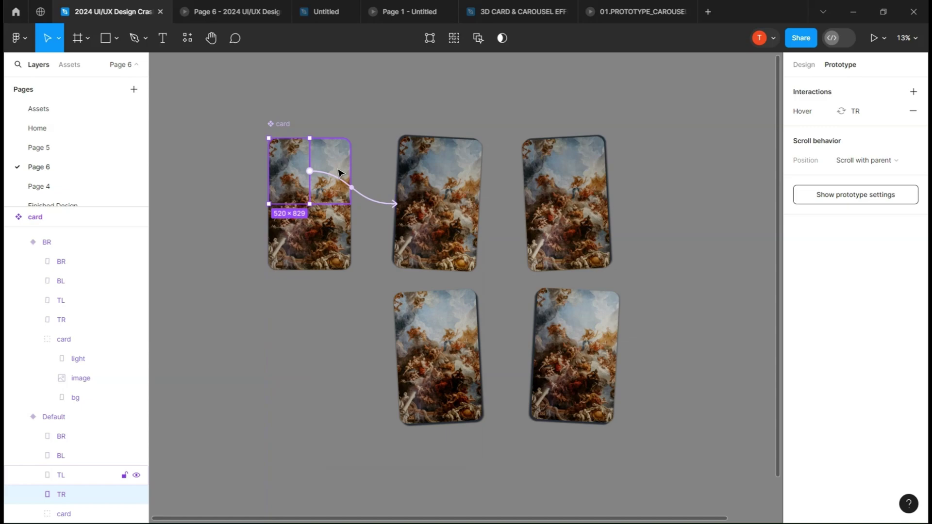
# Link the Default variant's TL quarter rectangle to the TL variant with a While hovering interaction
pyautogui.click(340, 173)
pyautogui.moveTo(352, 171); pyautogui.dragTo(544, 162)
pyautogui.click(482, 236)
pyautogui.click(486, 267)
pyautogui.click(586, 234)
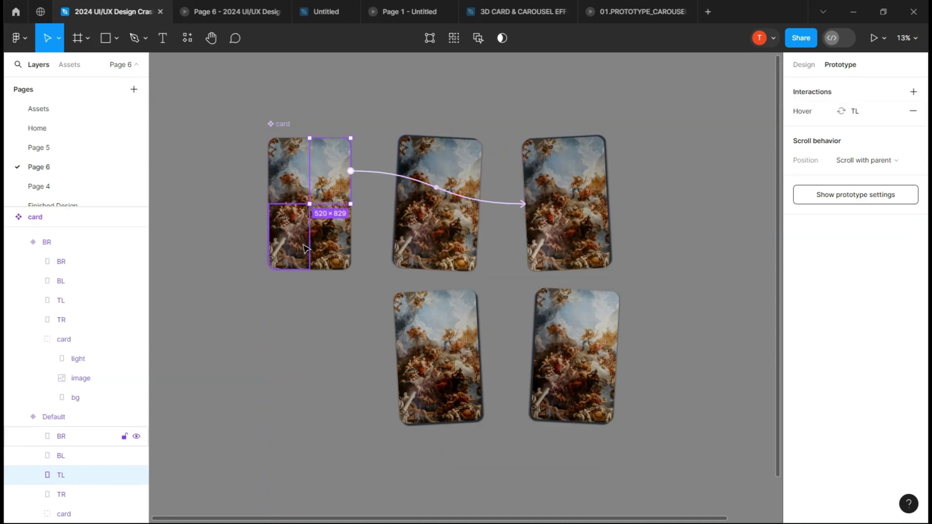